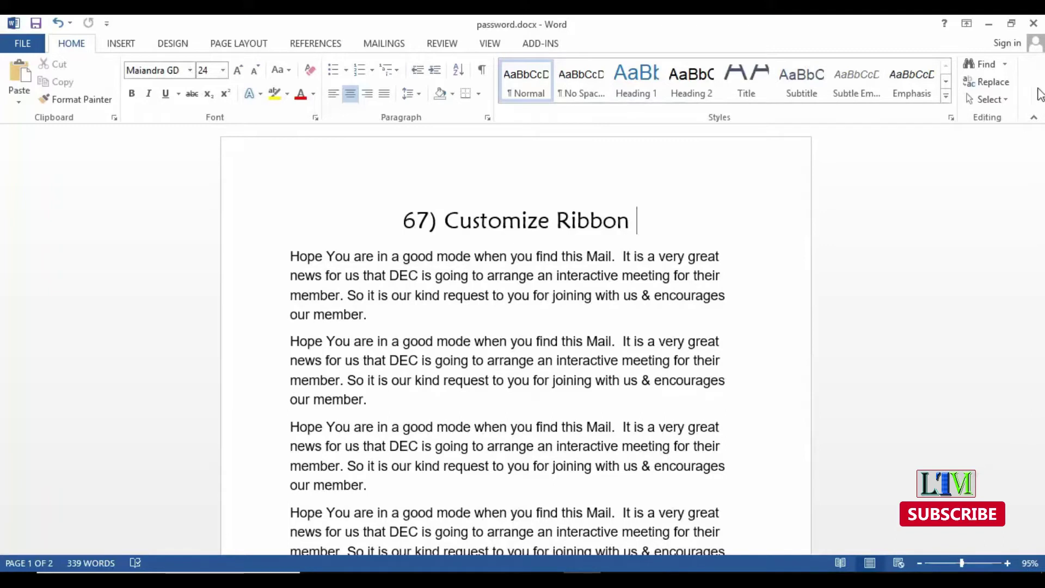
Open Customize the Ribbon from the ribbon's right-click menu and reposition the Word Options window.
{"action": "right_click", "coordinate": [1028, 90]}
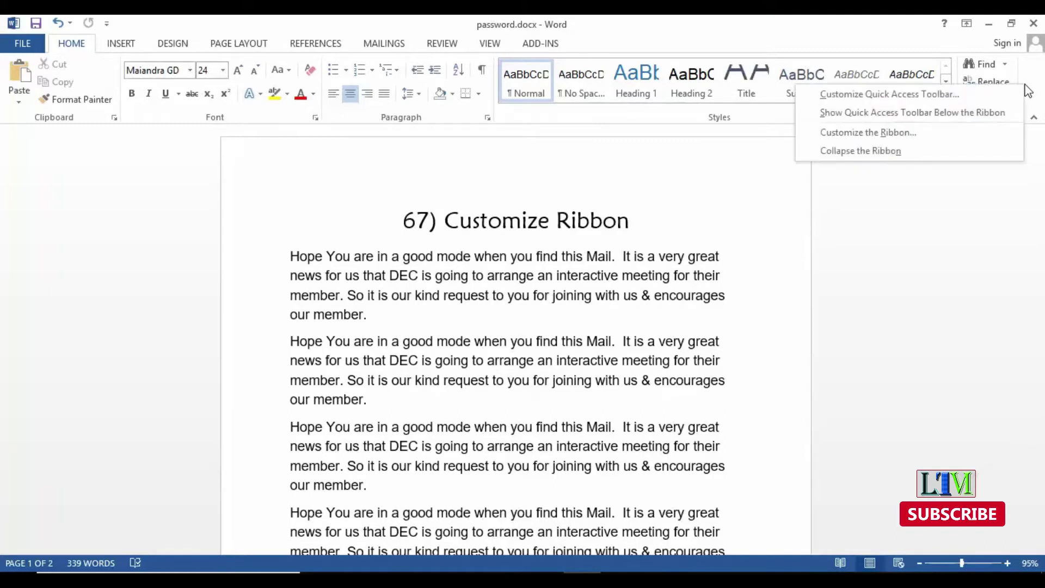
{"action": "left_click", "coordinate": [888, 137]}
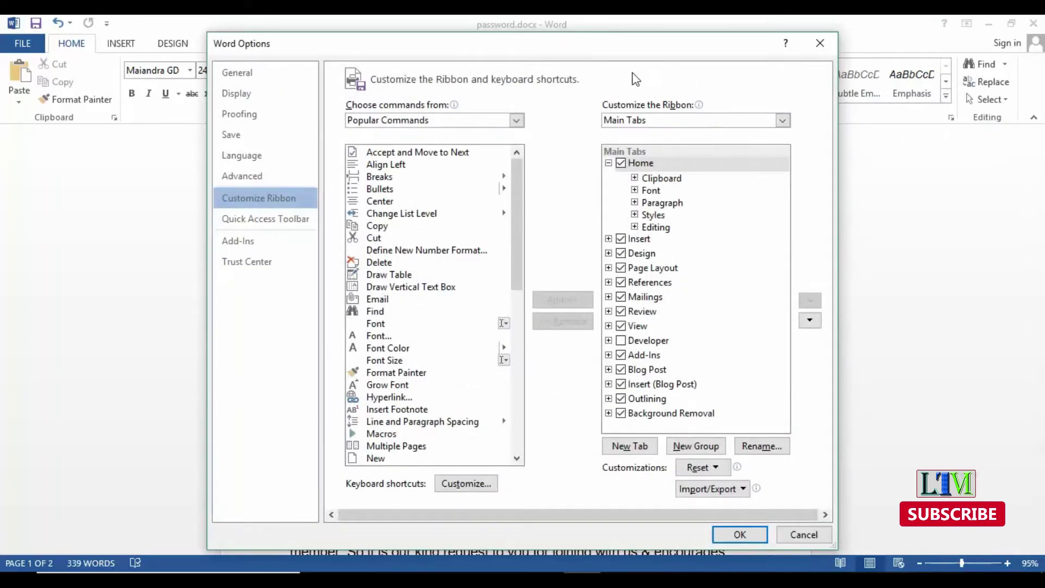
{"action": "left_click_drag", "start_coordinate": [642, 58], "coordinate": [604, 100]}
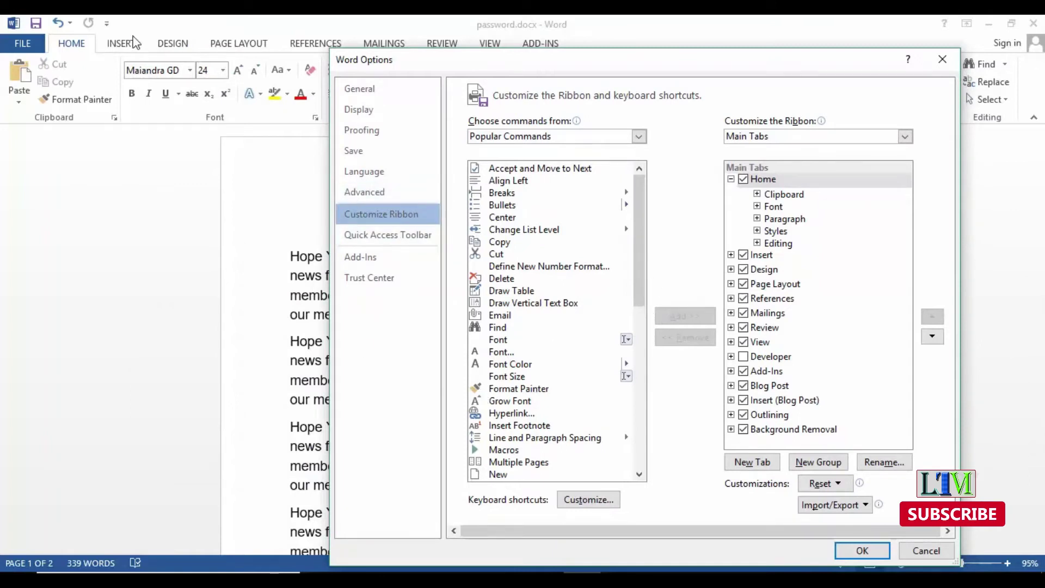
{"action": "left_click_drag", "start_coordinate": [515, 63], "coordinate": [527, 112]}
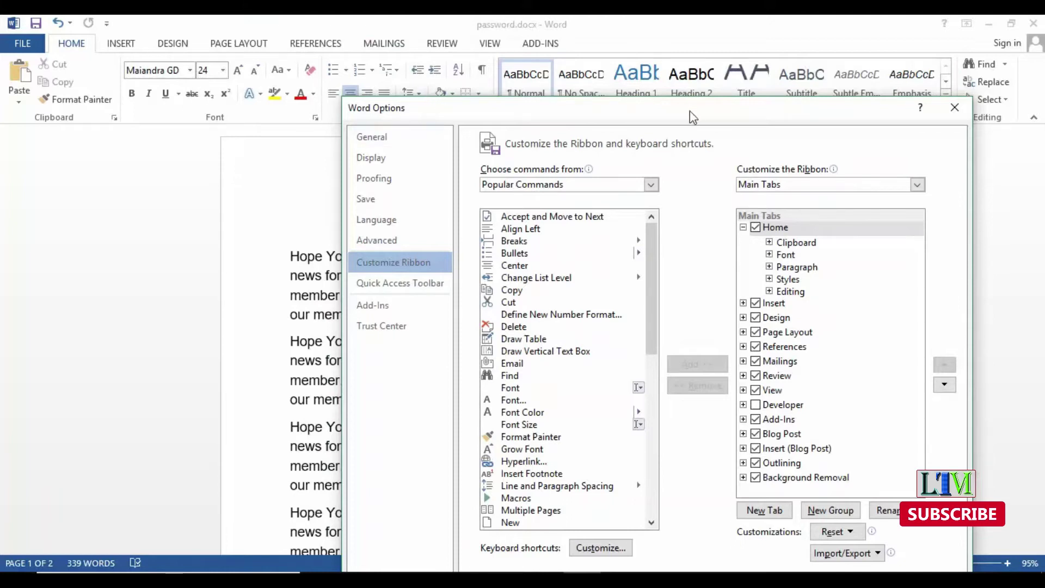
{"action": "left_click_drag", "start_coordinate": [691, 117], "coordinate": [691, 56]}
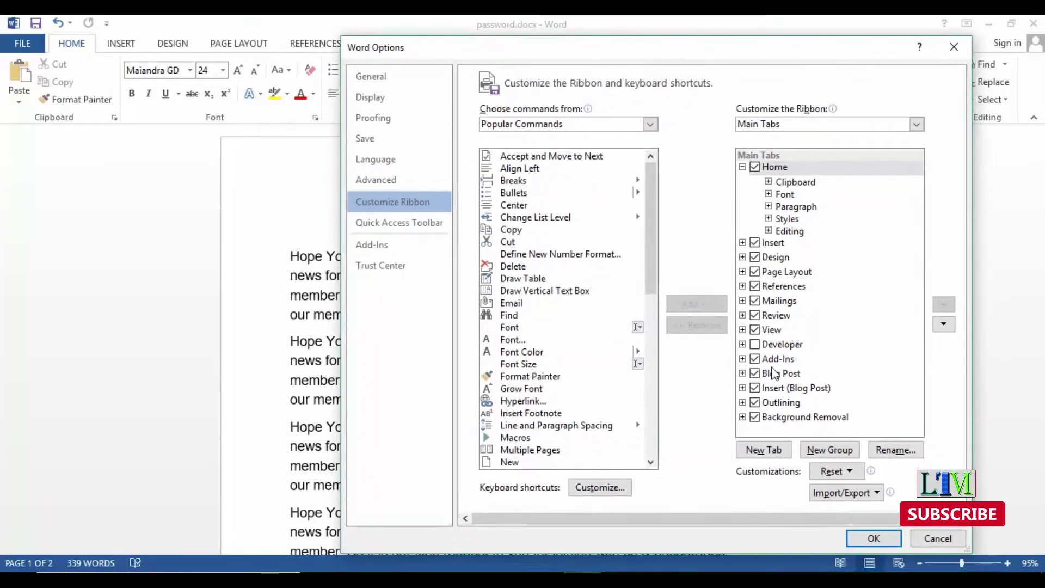
{"action": "mouse_move", "coordinate": [643, 52]}
{"action": "left_mouse_down"}
{"action": "mouse_move", "coordinate": [607, 115]}
{"action": "mouse_move", "coordinate": [642, 92]}
{"action": "left_mouse_up"}
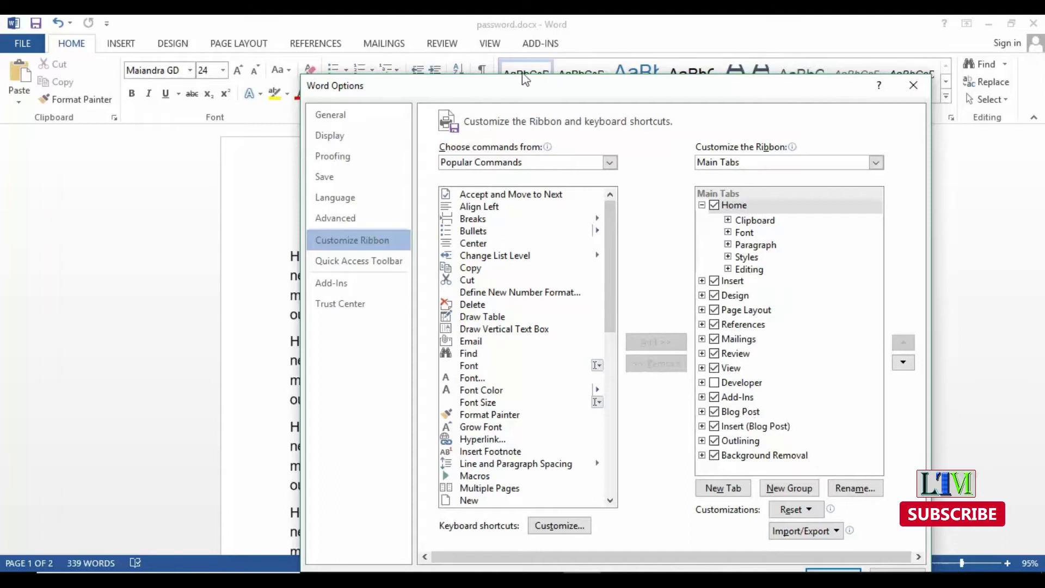
Check Developer in Main Tabs, apply with OK, and view the Developer tab's Code, Controls and Protect tools.
{"action": "left_click", "coordinate": [714, 384]}
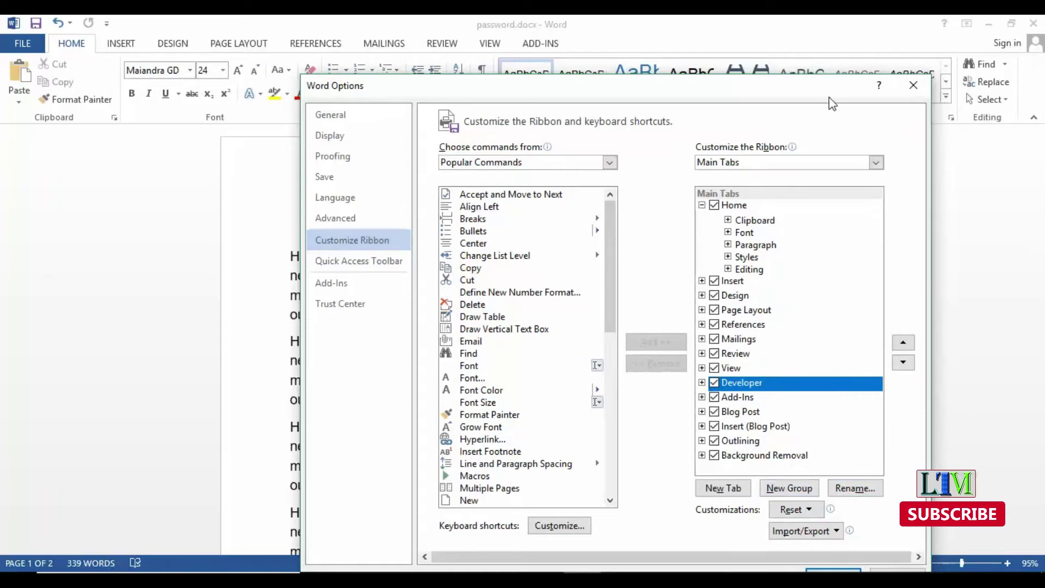
{"action": "left_click_drag", "start_coordinate": [834, 90], "coordinate": [804, 46]}
{"action": "left_click", "coordinate": [817, 532]}
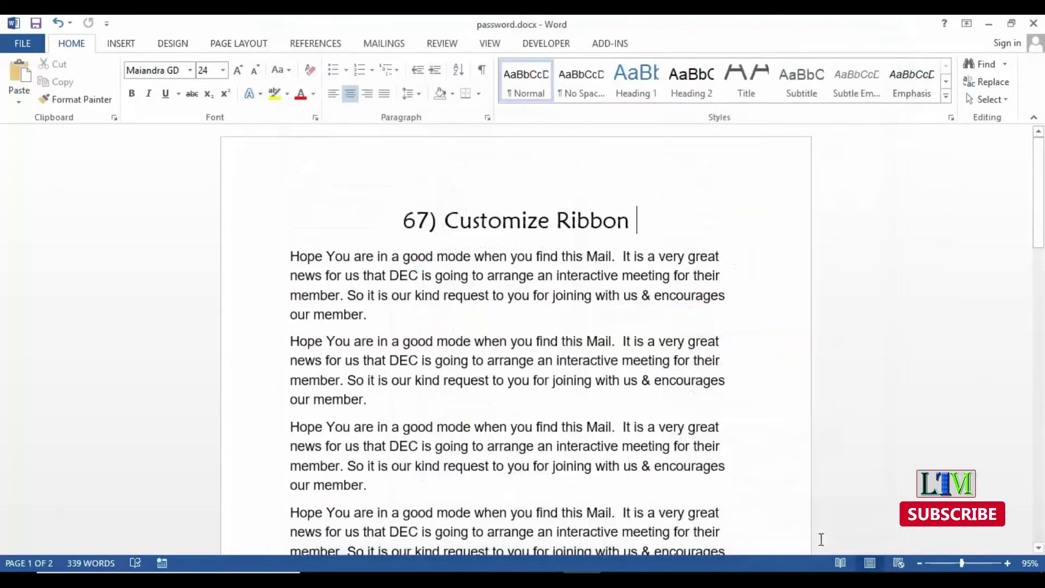
{"action": "left_click", "coordinate": [561, 46]}
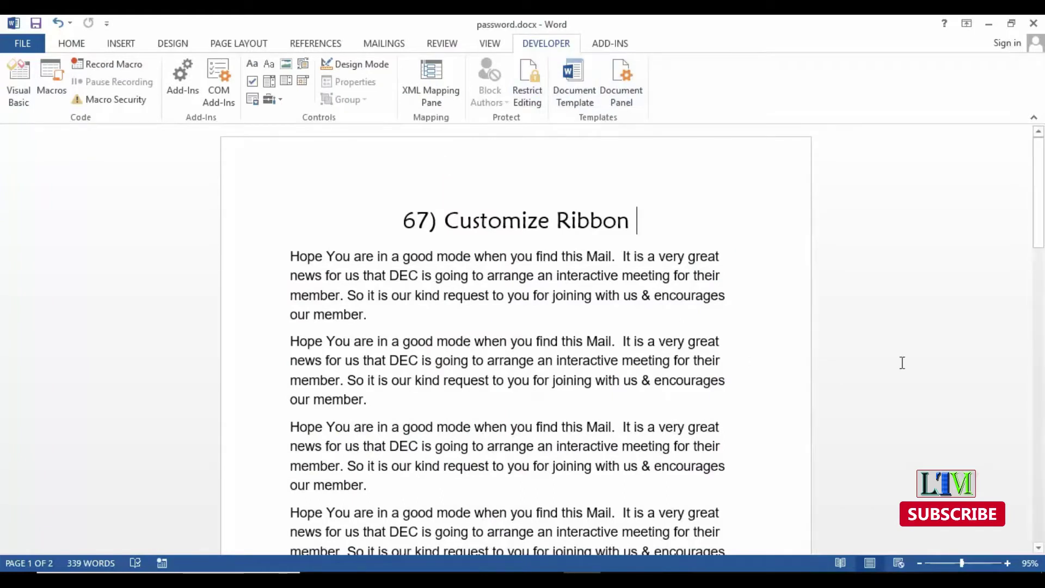
Reopen Word Options from File, browse Display, Proofing and Save, then go to Customize Ribbon.
{"action": "left_click", "coordinate": [24, 46]}
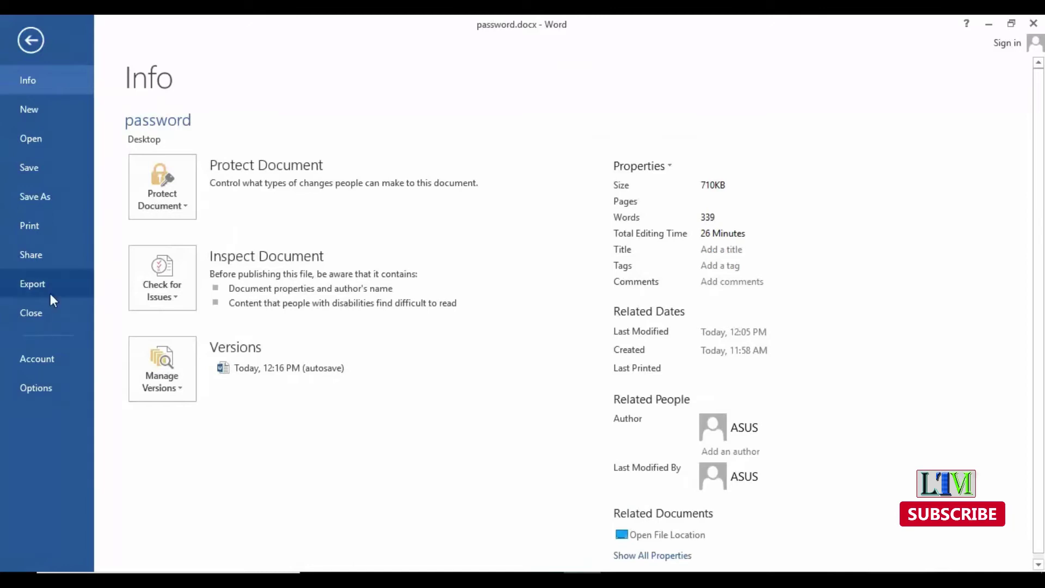
{"action": "left_click", "coordinate": [52, 383]}
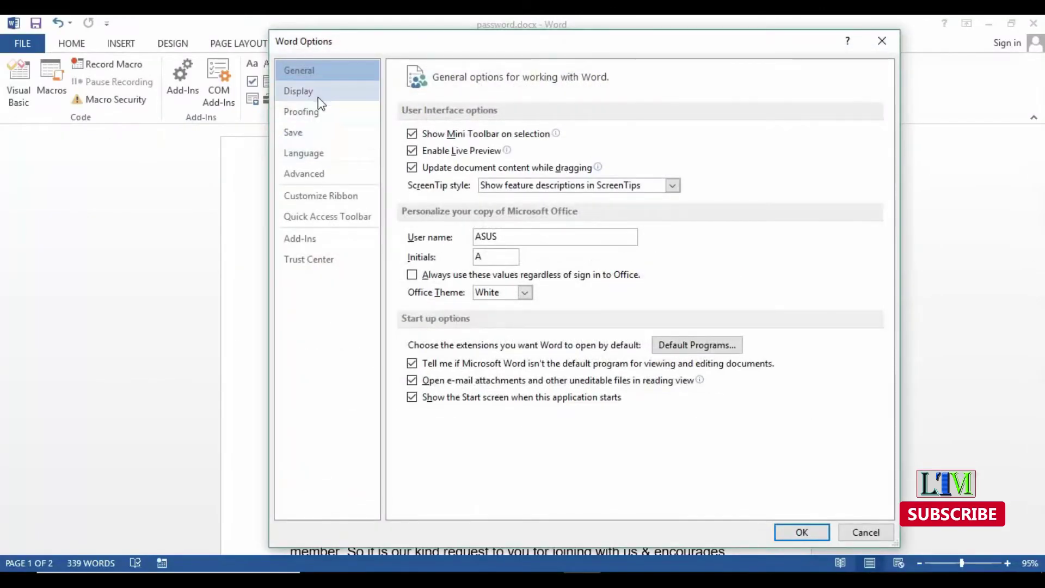
{"action": "left_click", "coordinate": [320, 93]}
{"action": "left_click", "coordinate": [322, 112]}
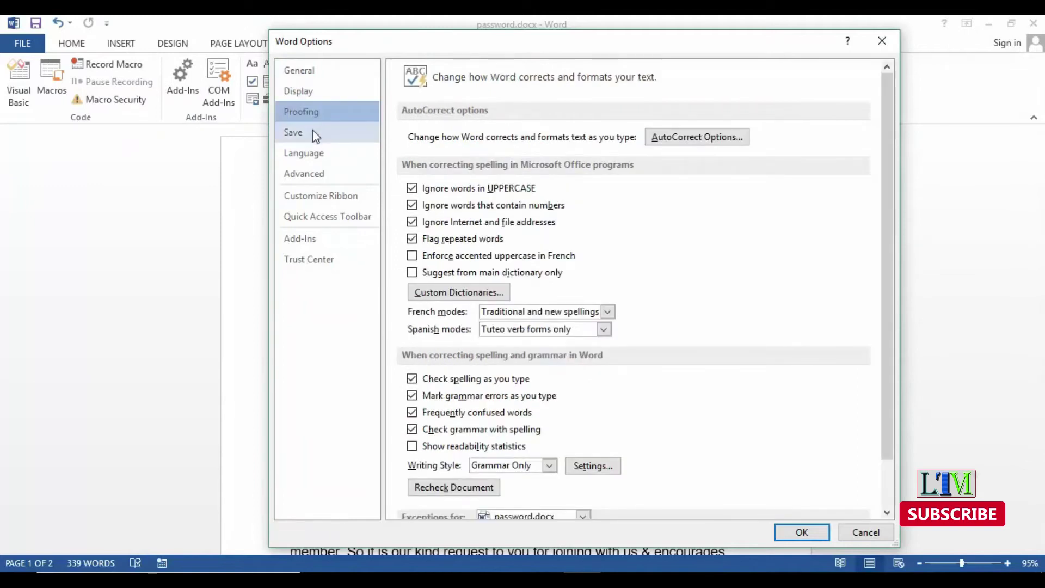
{"action": "left_click", "coordinate": [316, 133]}
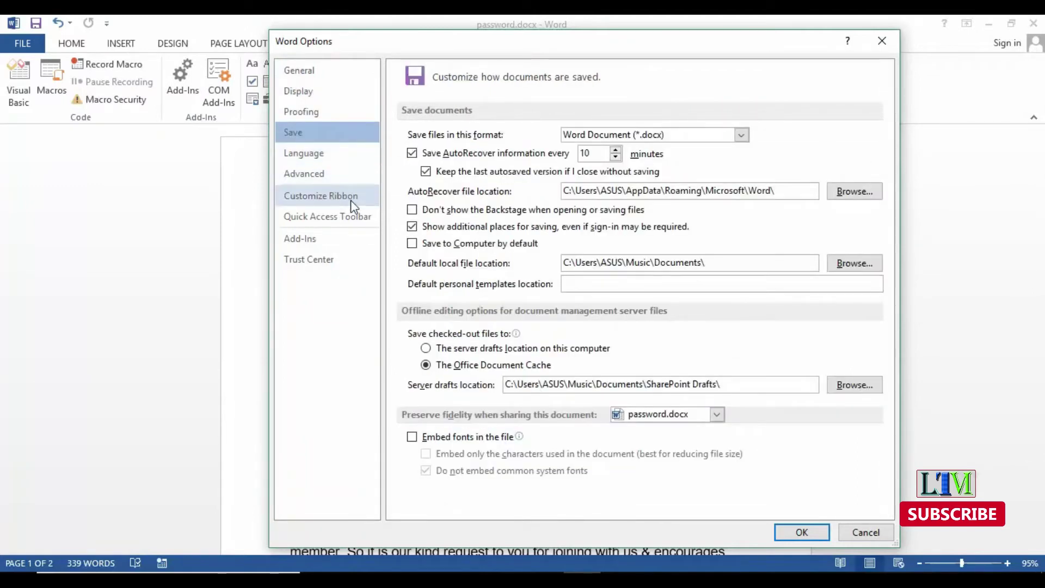
{"action": "left_click", "coordinate": [353, 201]}
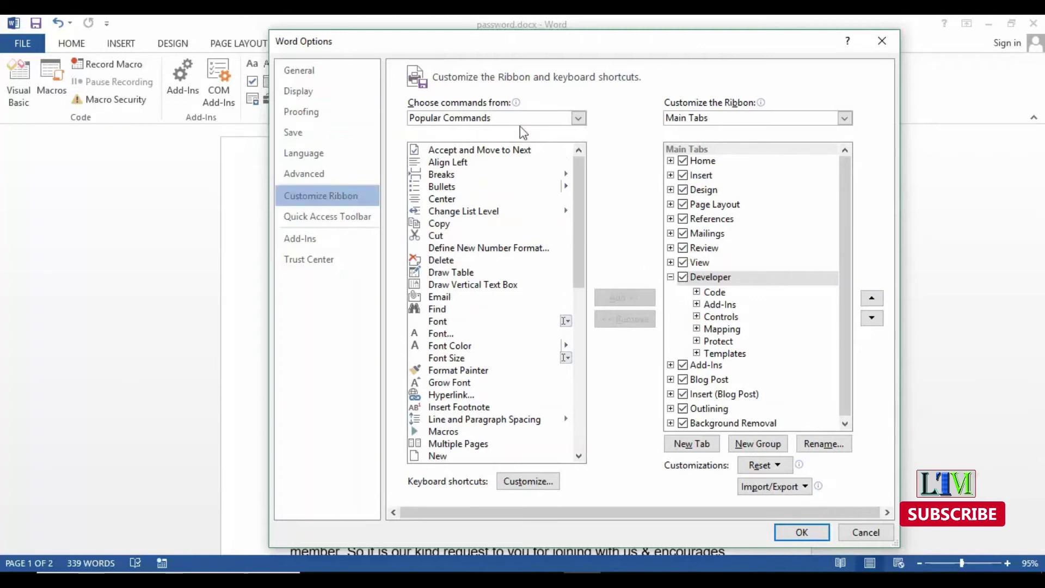
{"action": "left_click_drag", "start_coordinate": [578, 51], "coordinate": [586, 65]}
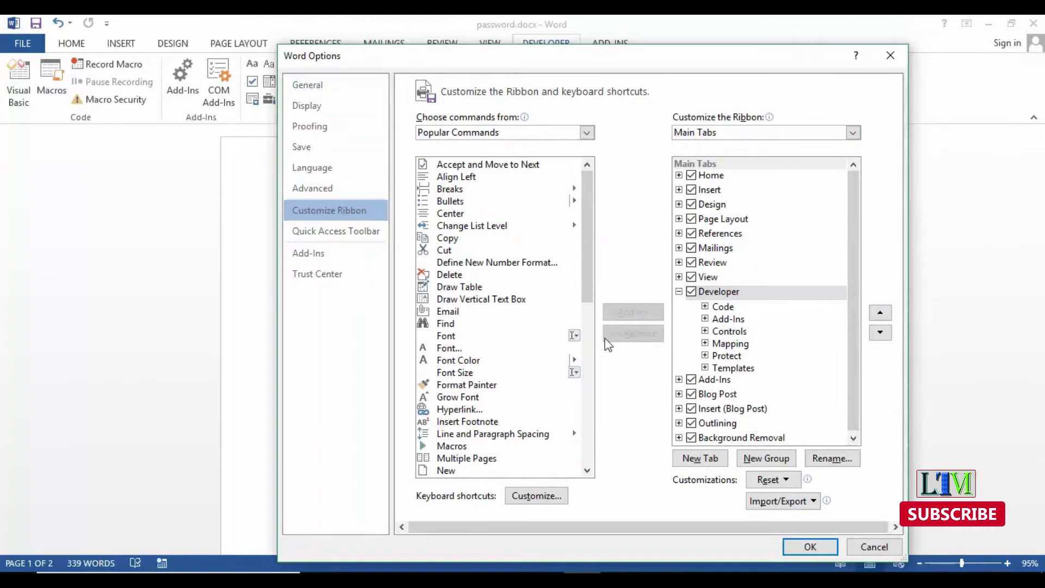
Dismiss the reset menu, try adding Page Setup to Developer despite custom-group warnings, then open Customize Keyboard.
{"action": "left_click", "coordinate": [787, 481]}
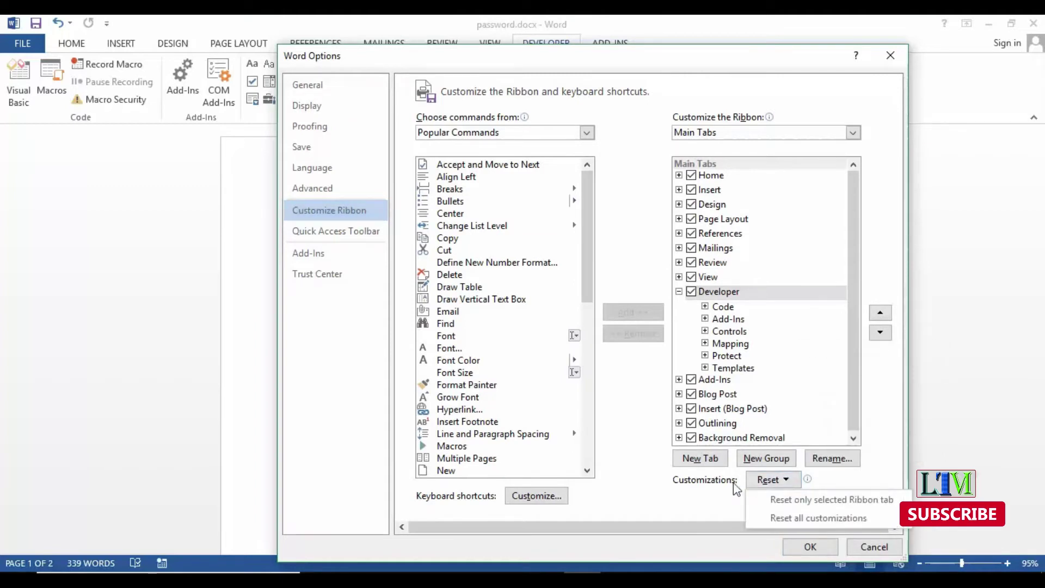
{"action": "left_click", "coordinate": [660, 447]}
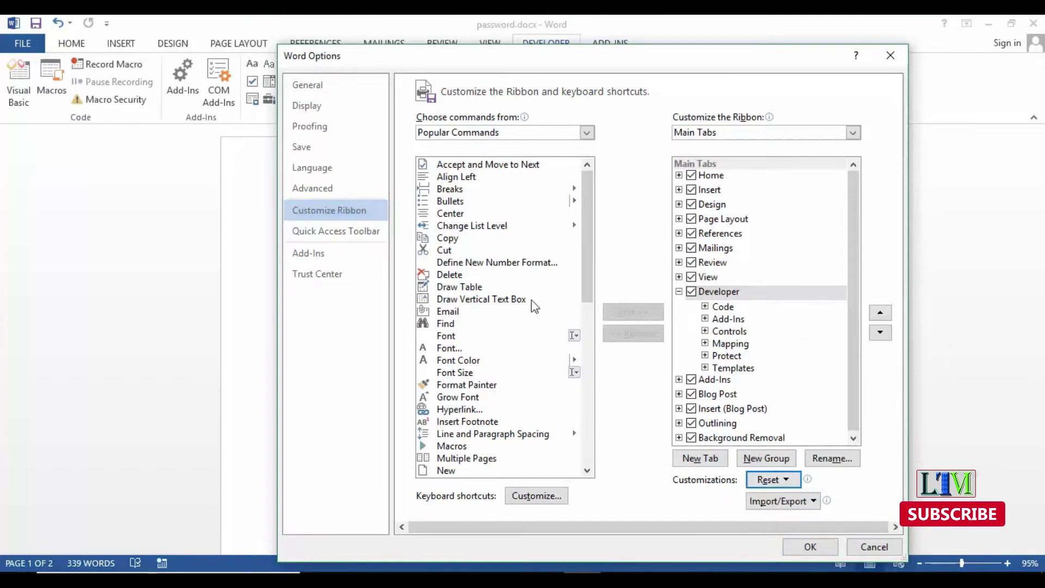
{"action": "left_click_drag", "start_coordinate": [588, 265], "coordinate": [597, 359]}
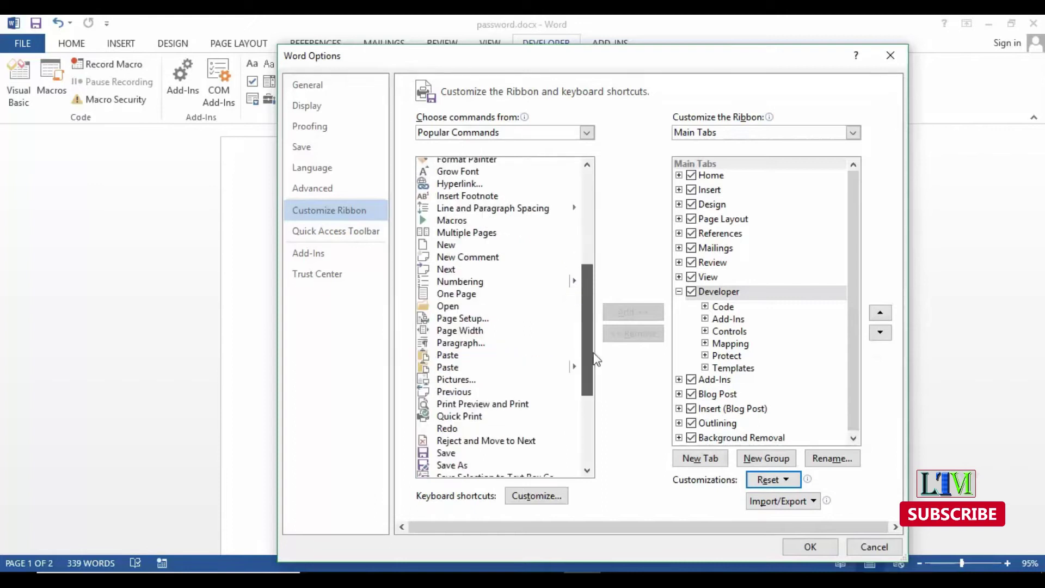
{"action": "left_click", "coordinate": [462, 321]}
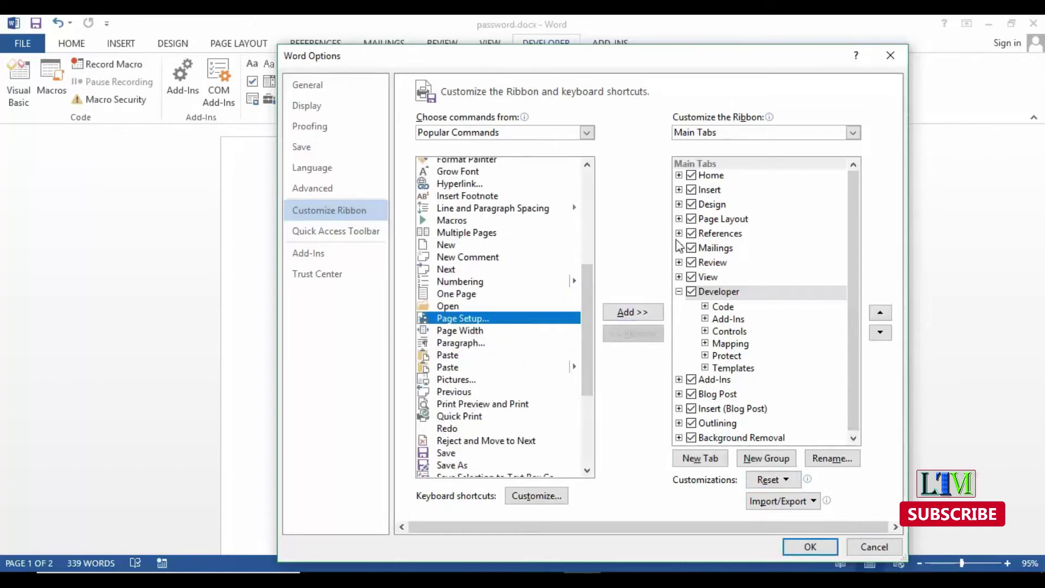
{"action": "left_click", "coordinate": [651, 308]}
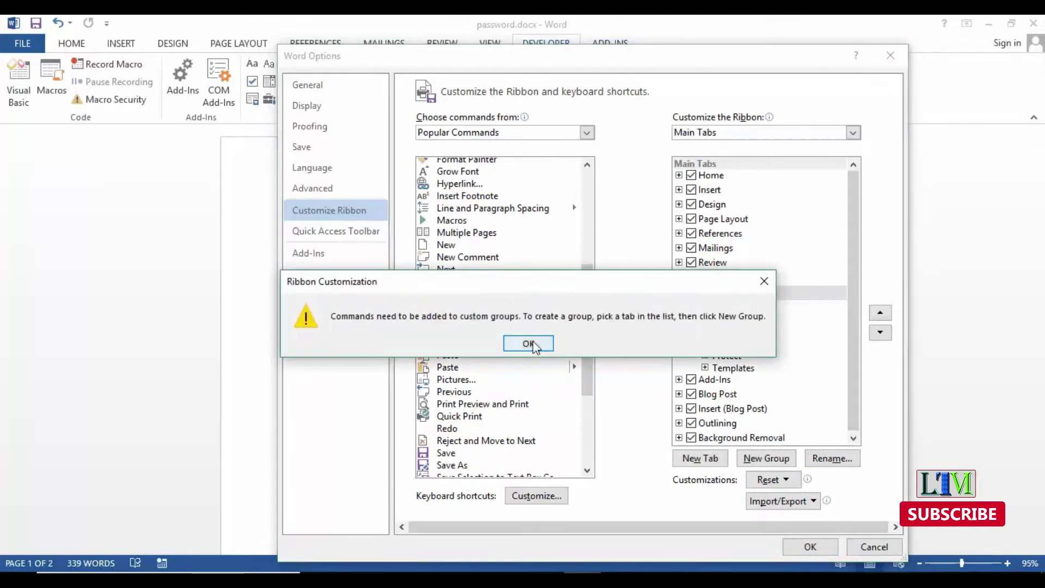
{"action": "left_click", "coordinate": [528, 343]}
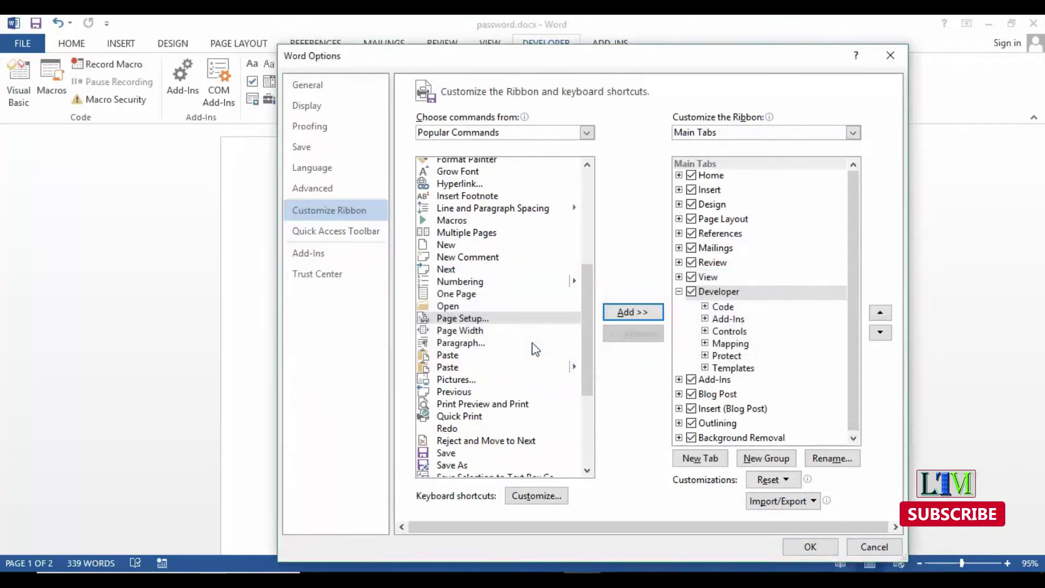
{"action": "left_click", "coordinate": [643, 311]}
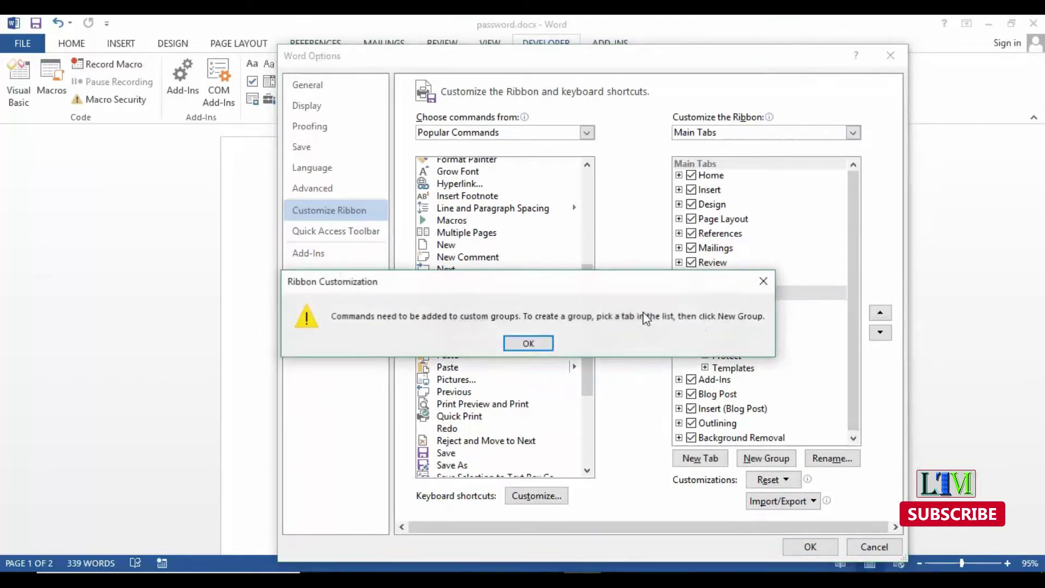
{"action": "left_click", "coordinate": [528, 344]}
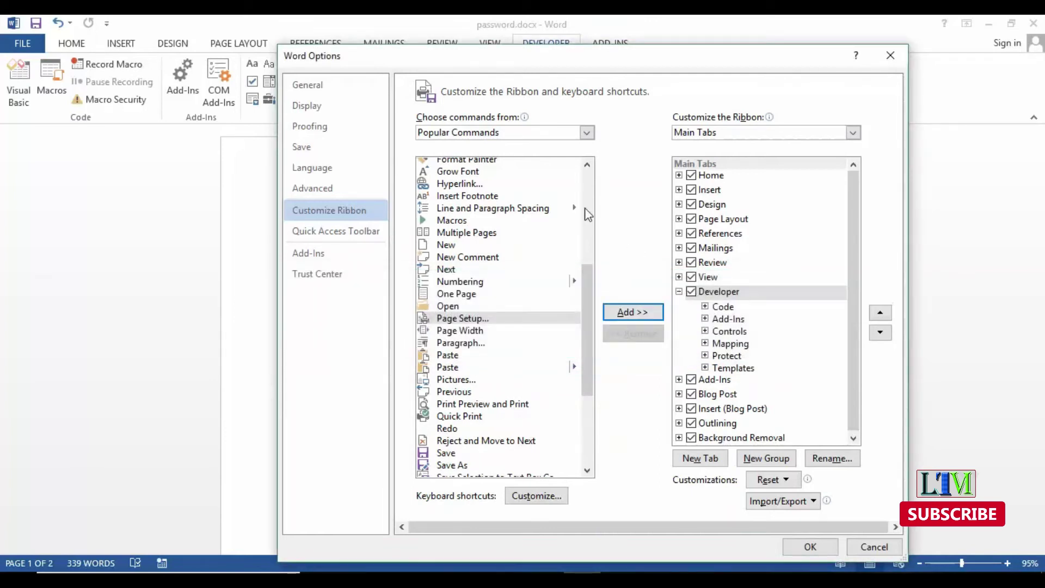
{"action": "left_click", "coordinate": [536, 496]}
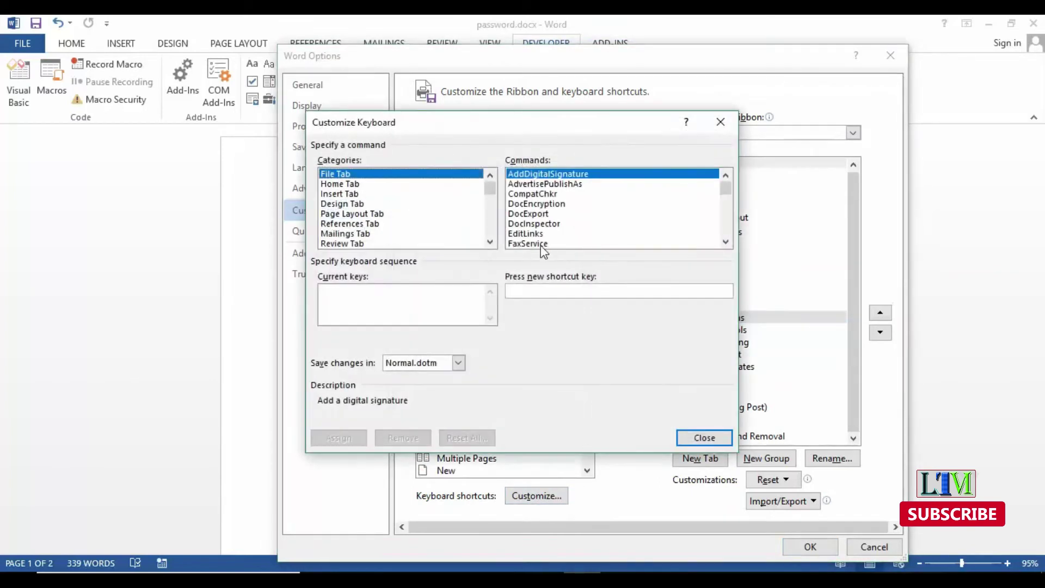
Close the Customize Keyboard dialog without assigning any shortcut.
{"action": "left_click", "coordinate": [720, 122]}
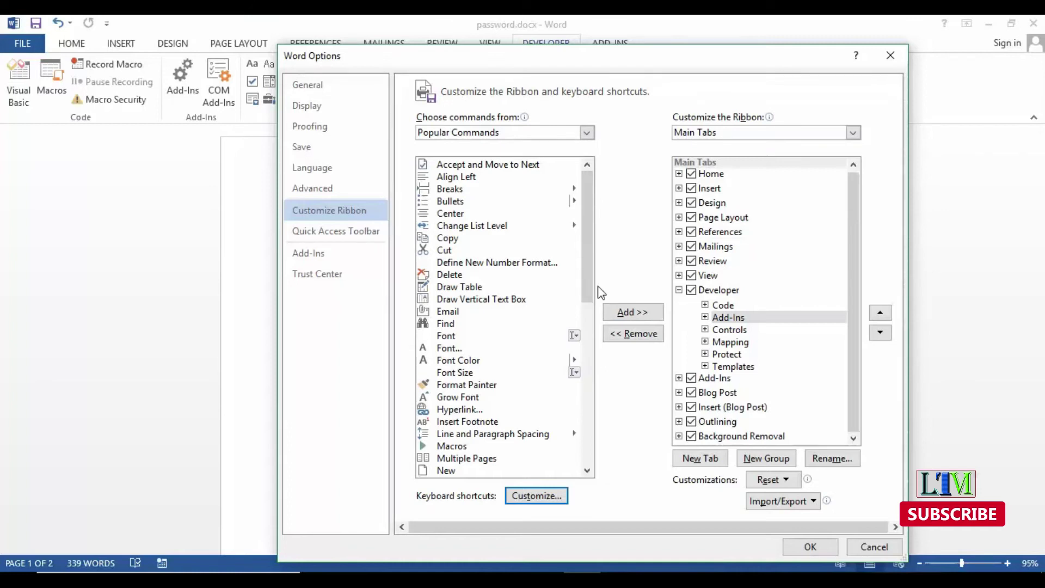
Switch the command source from File Tab and Tool Tabs to Main Tabs.
{"action": "left_click", "coordinate": [588, 134]}
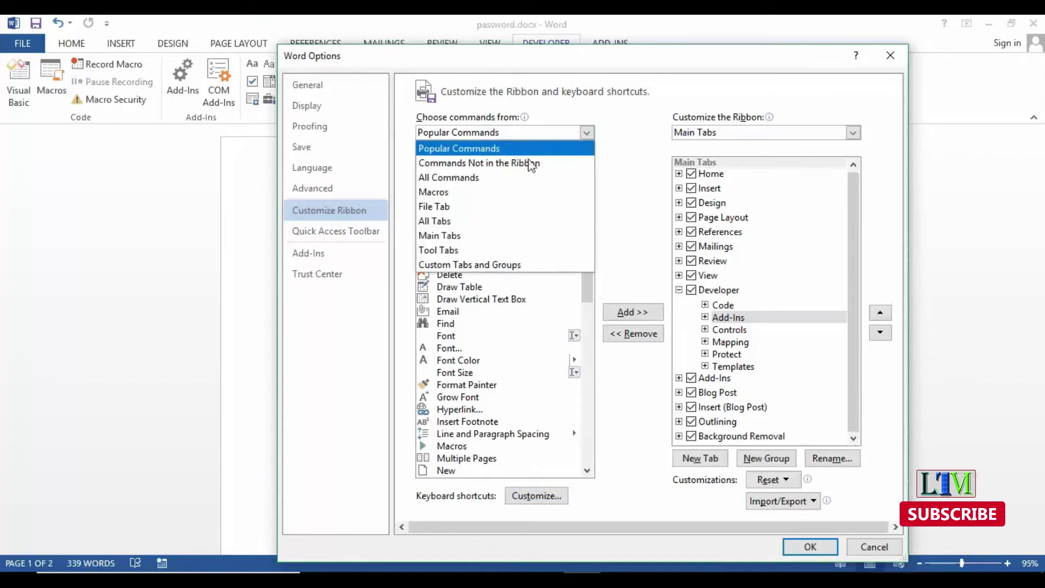
{"action": "left_click", "coordinate": [460, 208]}
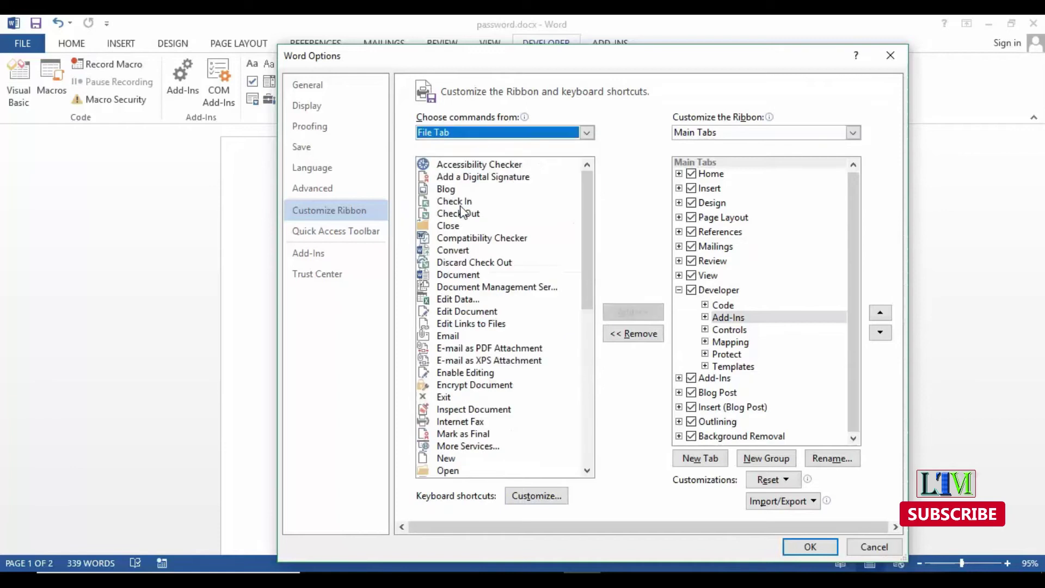
{"action": "left_click", "coordinate": [586, 133]}
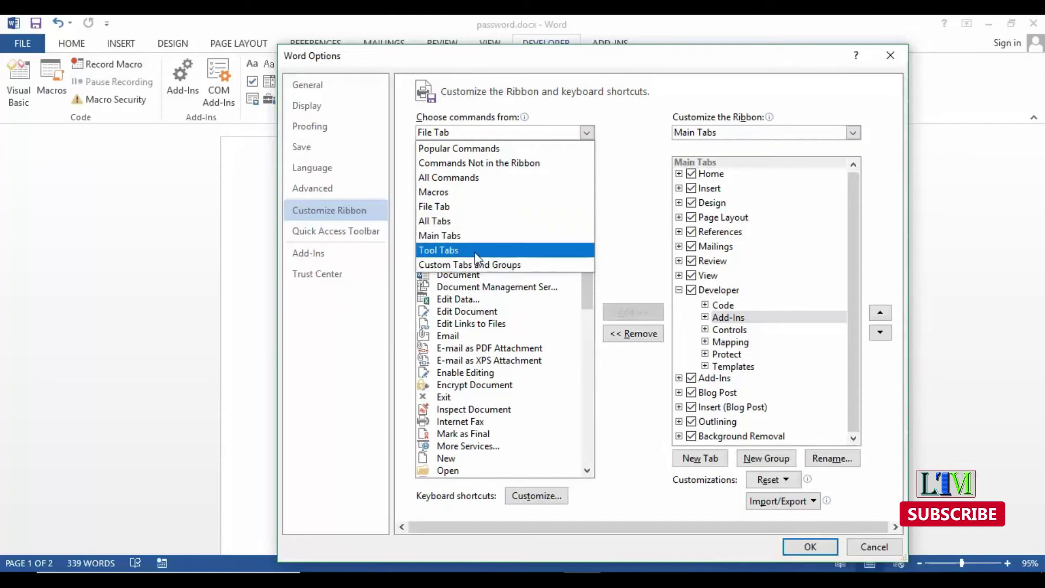
{"action": "left_click", "coordinate": [490, 249]}
{"action": "left_click", "coordinate": [586, 133]}
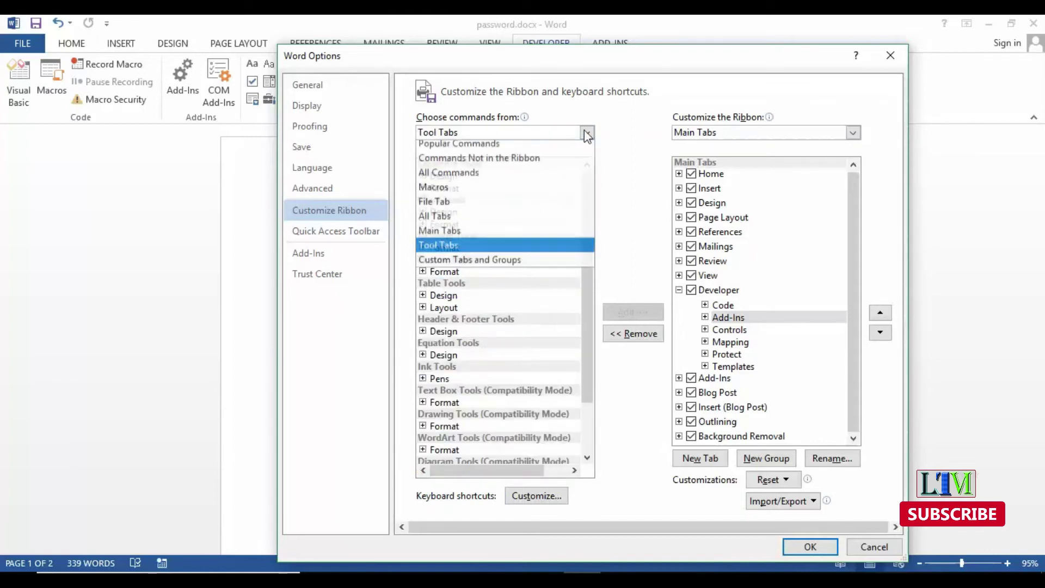
{"action": "left_click", "coordinate": [447, 237]}
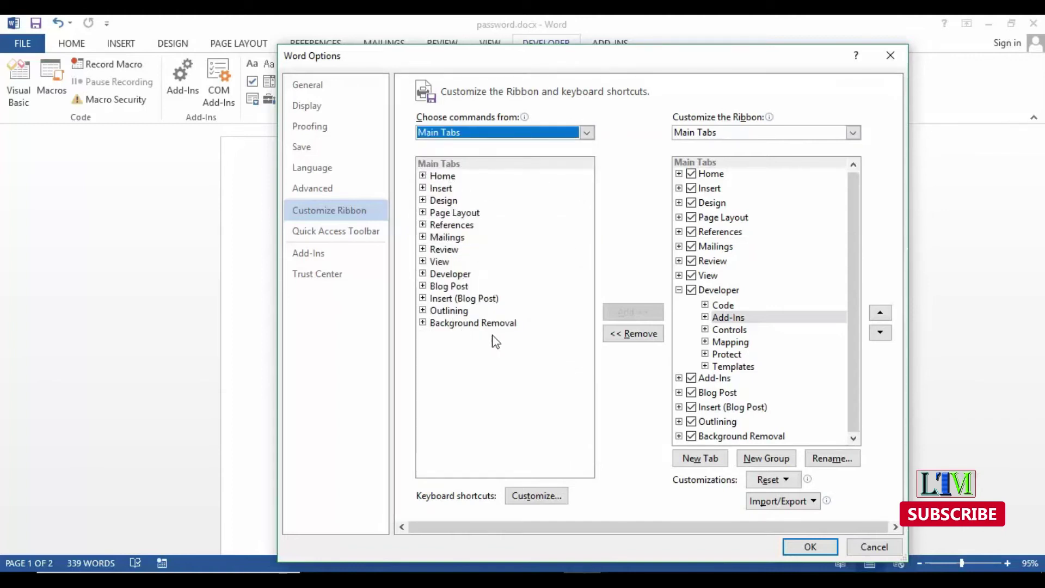
Add the Background Removal tab to the ribbon, apply, view it, and open the File backstage.
{"action": "left_click", "coordinate": [507, 327]}
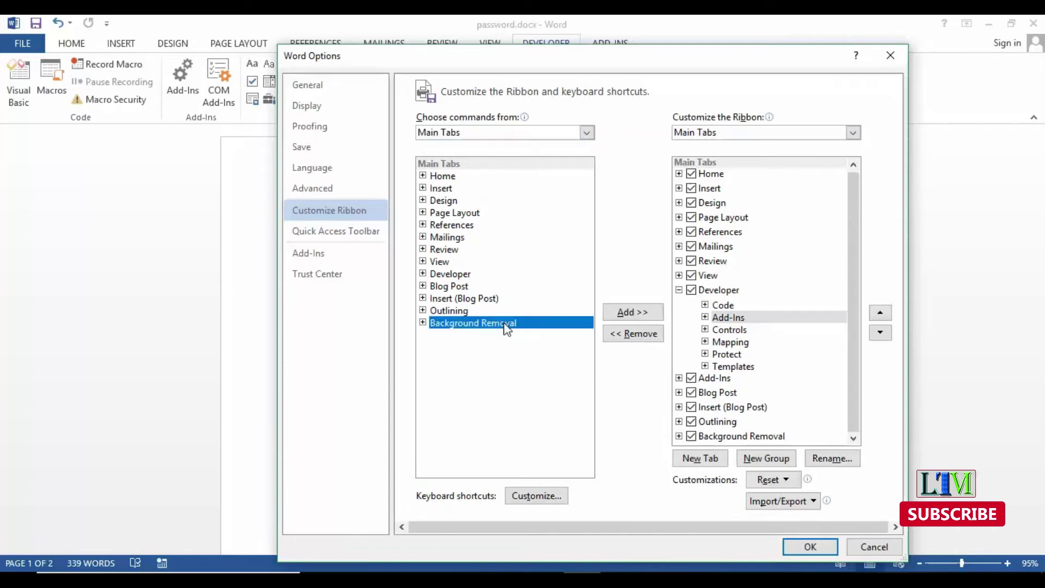
{"action": "left_click", "coordinate": [651, 317]}
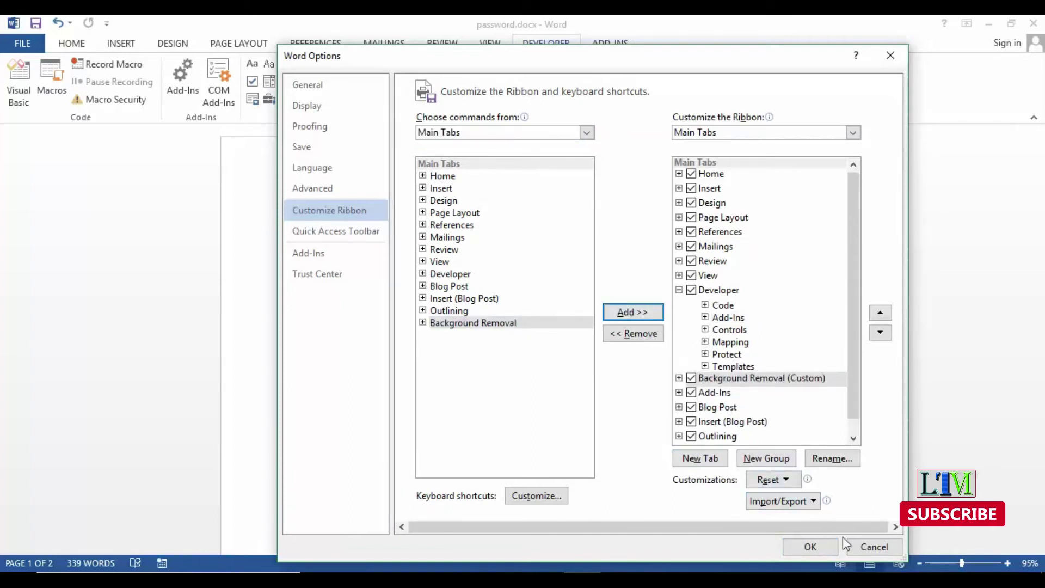
{"action": "left_click", "coordinate": [814, 546]}
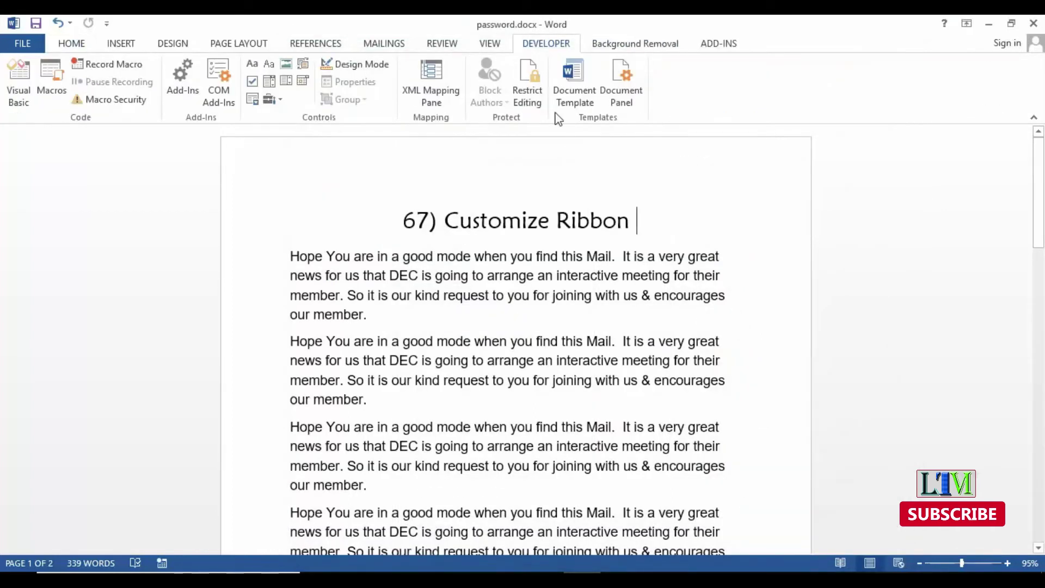
{"action": "left_click", "coordinate": [653, 47]}
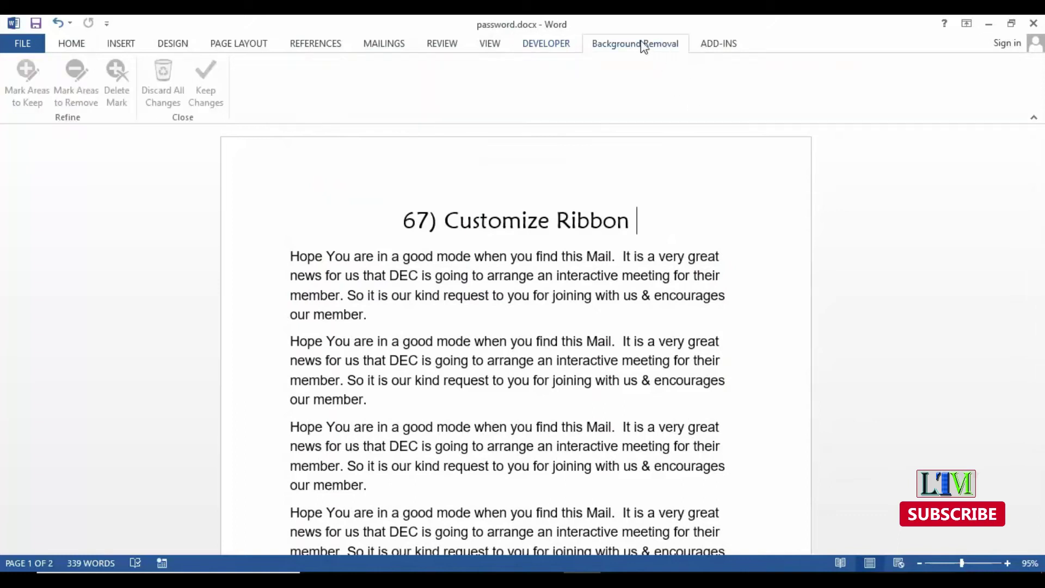
{"action": "left_click", "coordinate": [40, 43]}
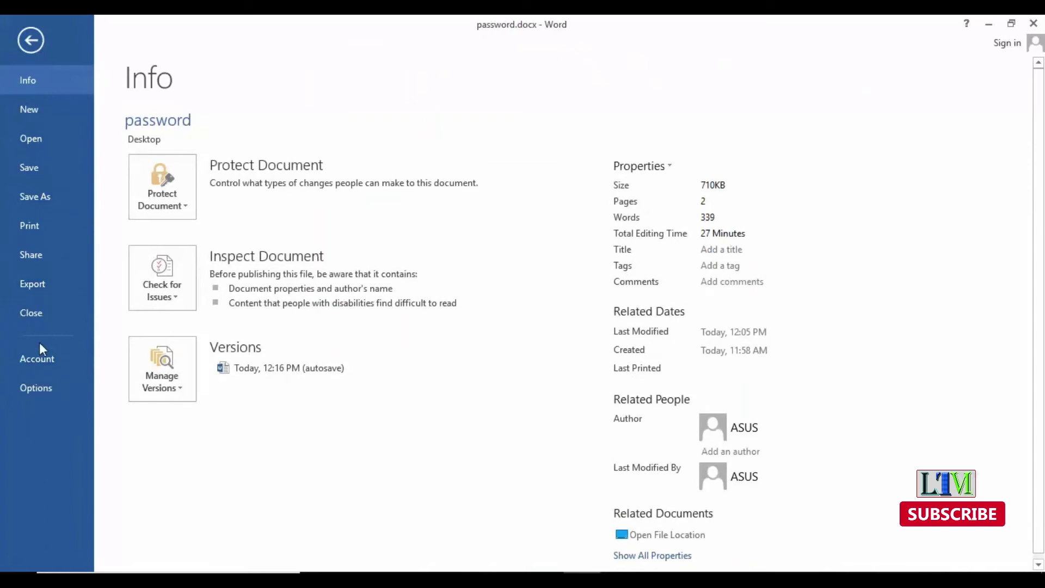
Reopen Options at Customize Ribbon and browse the File Tab command list.
{"action": "left_click", "coordinate": [43, 384]}
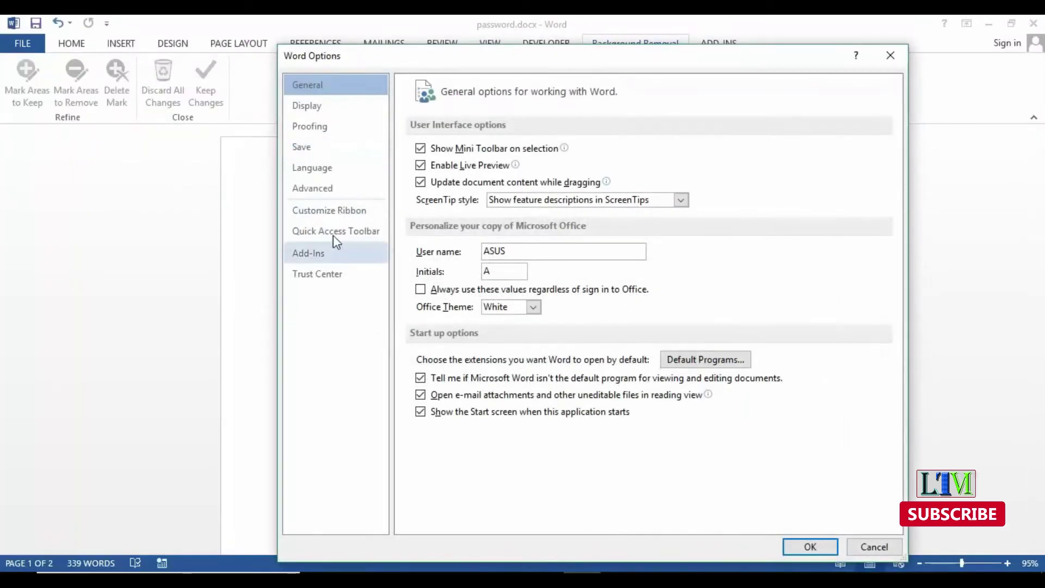
{"action": "left_click", "coordinate": [342, 212]}
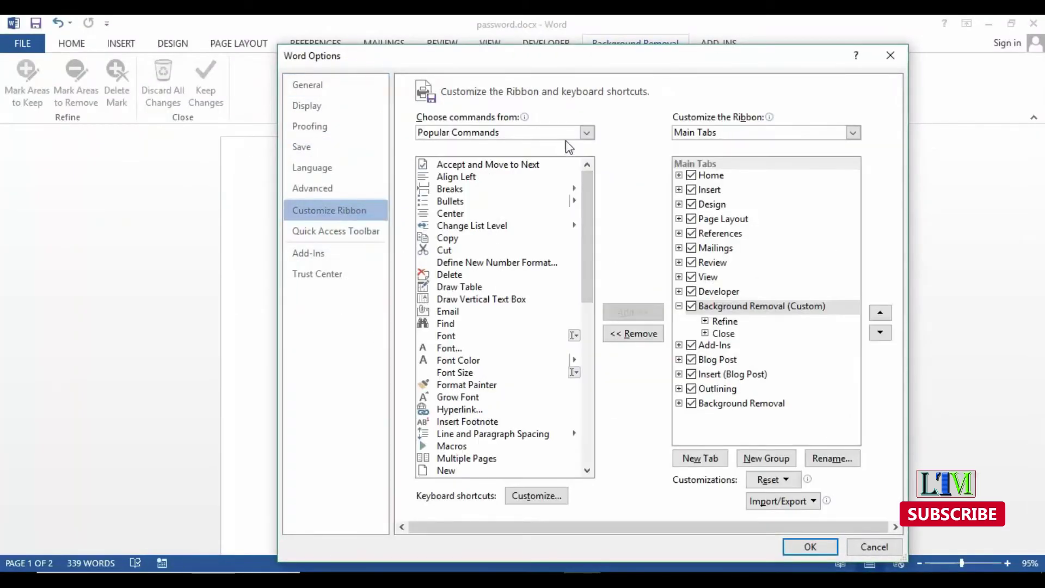
{"action": "left_click", "coordinate": [586, 133]}
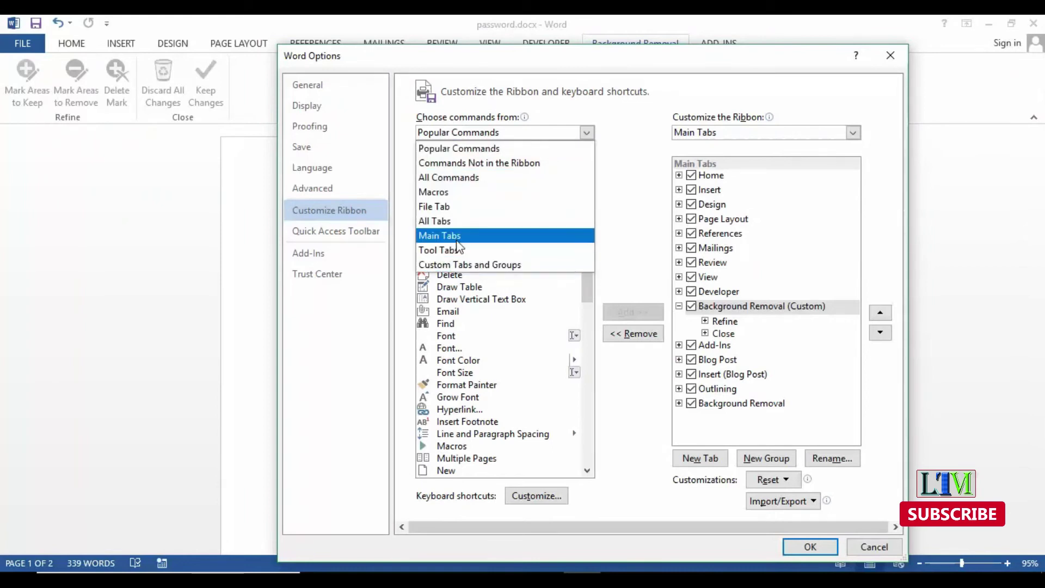
{"action": "left_click", "coordinate": [432, 207]}
{"action": "mouse_move", "coordinate": [587, 276]}
{"action": "left_mouse_down"}
{"action": "mouse_move", "coordinate": [588, 430]}
{"action": "mouse_move", "coordinate": [588, 179]}
{"action": "left_mouse_up"}
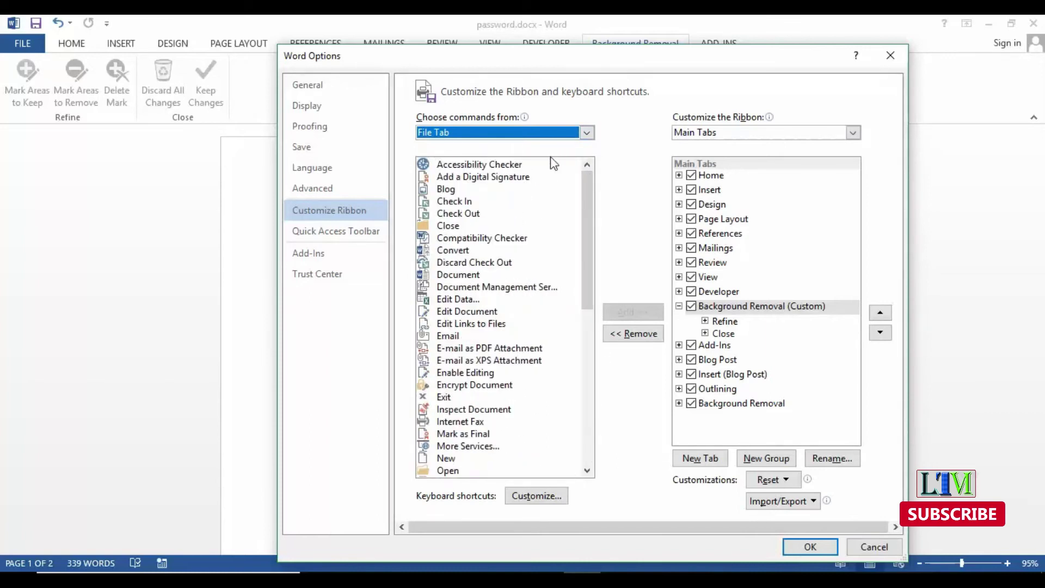
{"action": "left_click", "coordinate": [586, 133]}
{"action": "left_click", "coordinate": [588, 137]}
Switch the ribbon tab list to Tool Tabs, then All Tabs, and close Word Options.
{"action": "left_click", "coordinate": [853, 132]}
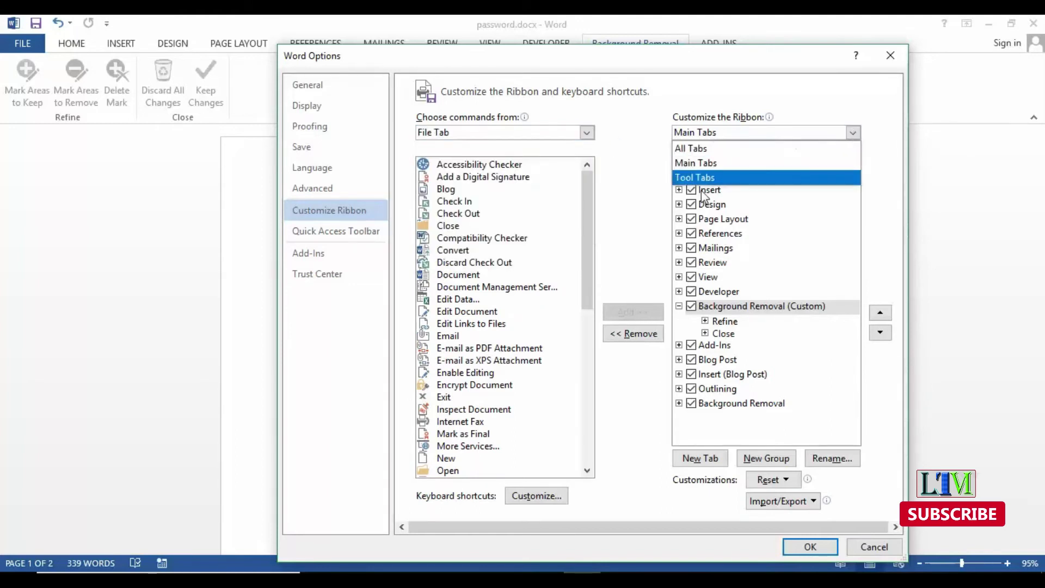
{"action": "left_click", "coordinate": [704, 180]}
{"action": "left_click", "coordinate": [852, 133]}
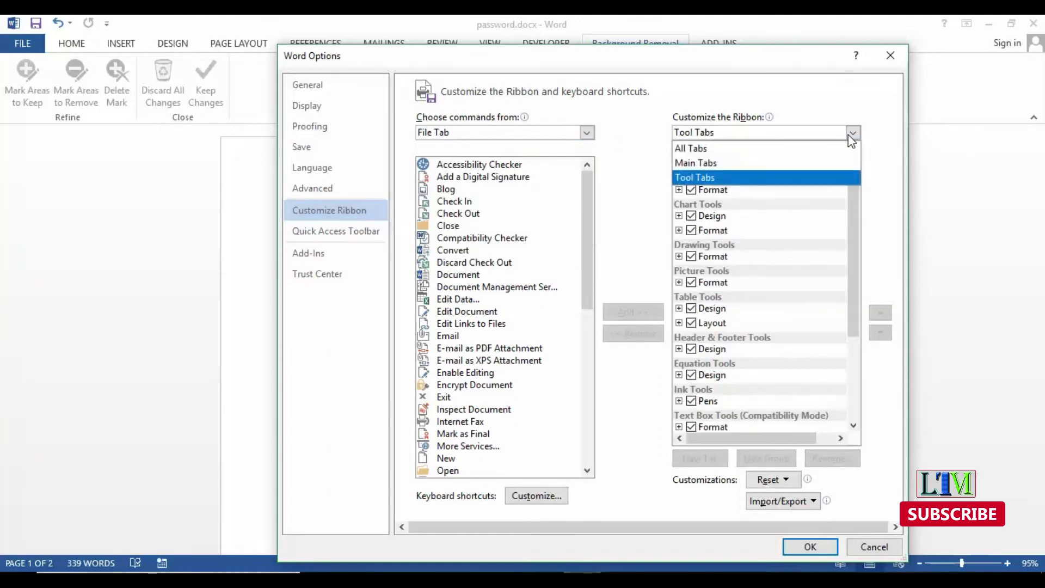
{"action": "left_click", "coordinate": [784, 145]}
{"action": "left_click_drag", "start_coordinate": [854, 229], "coordinate": [857, 389]}
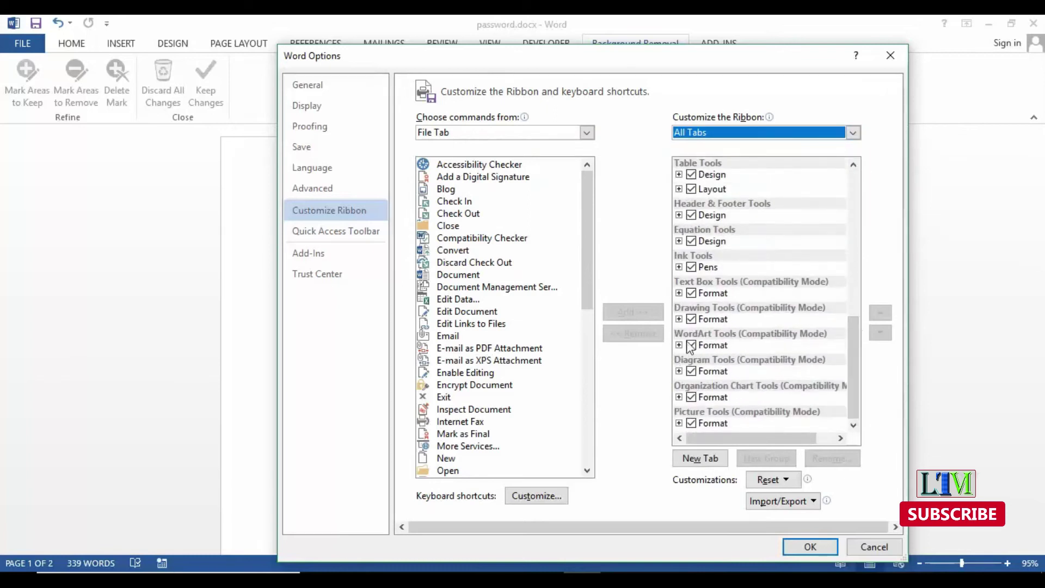
{"action": "left_click", "coordinate": [586, 133]}
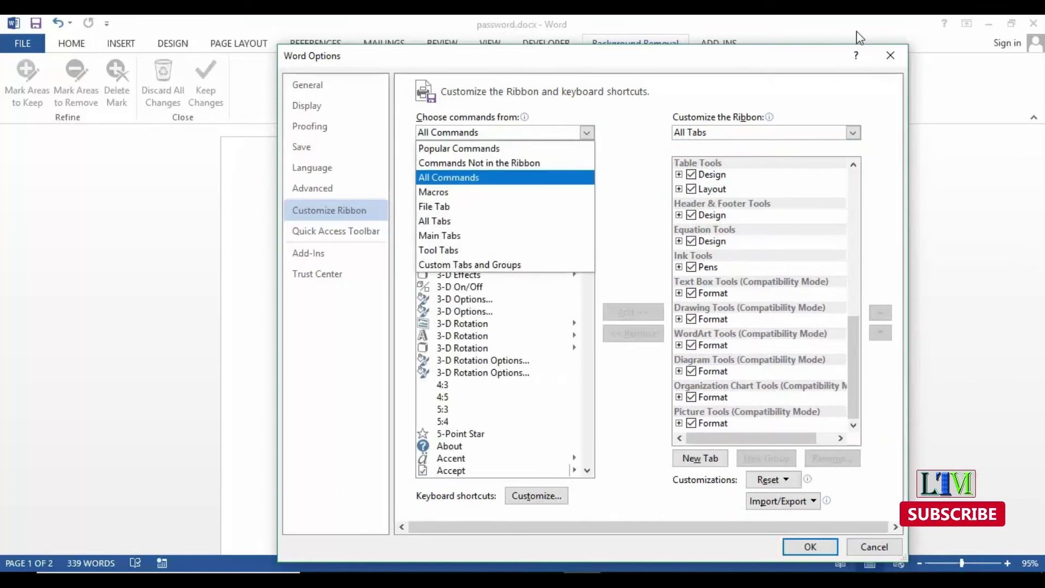
{"action": "left_click", "coordinate": [898, 55]}
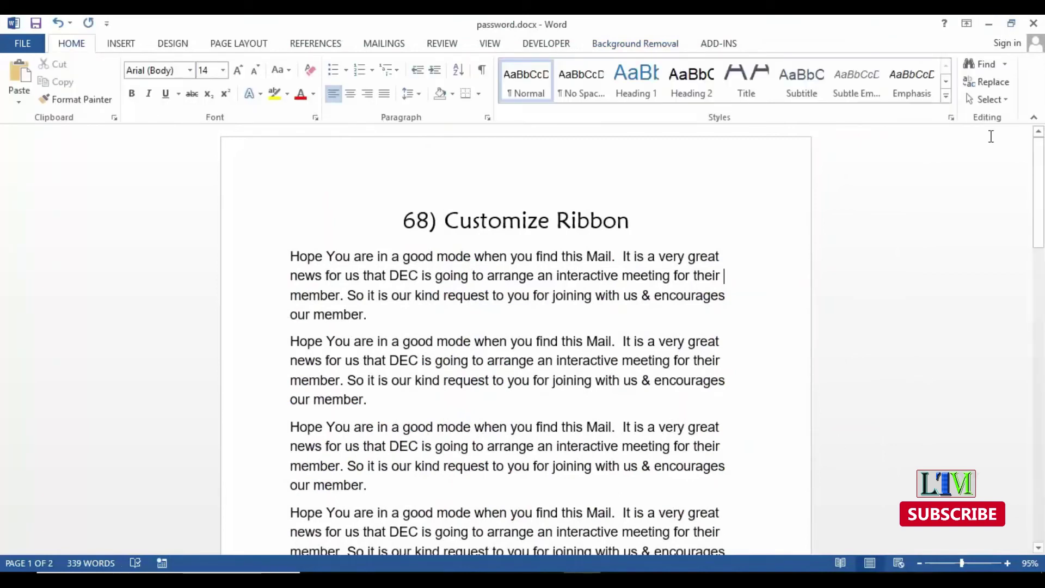
{"action": "left_click", "coordinate": [967, 24]}
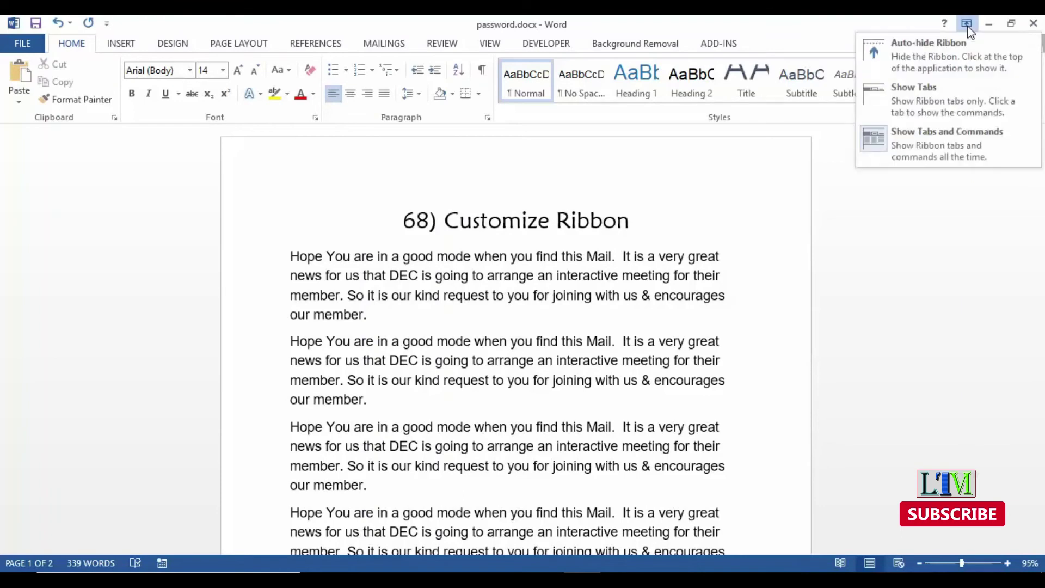
{"action": "left_click", "coordinate": [954, 57]}
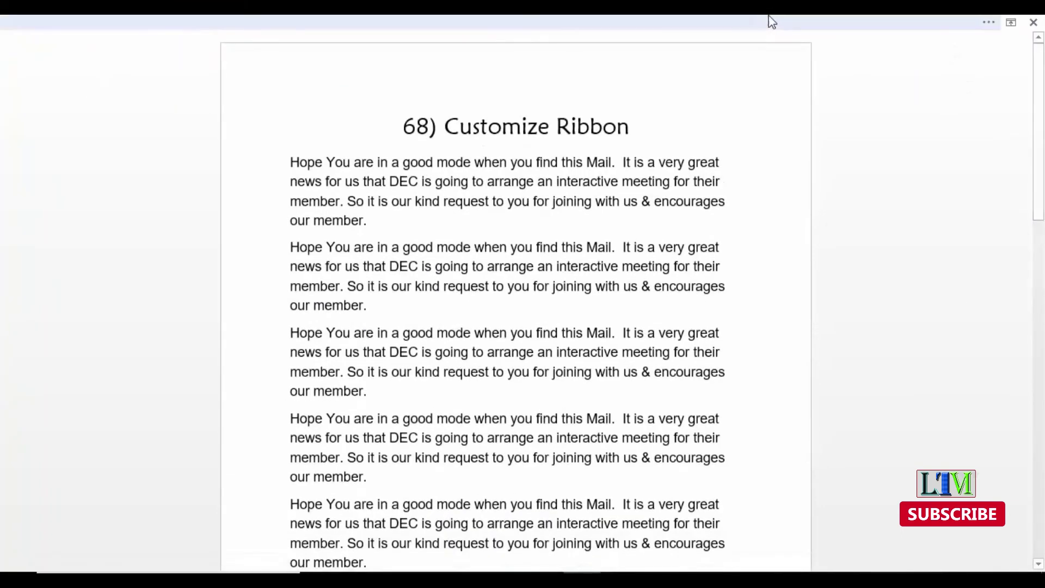
{"action": "left_click", "coordinate": [987, 23]}
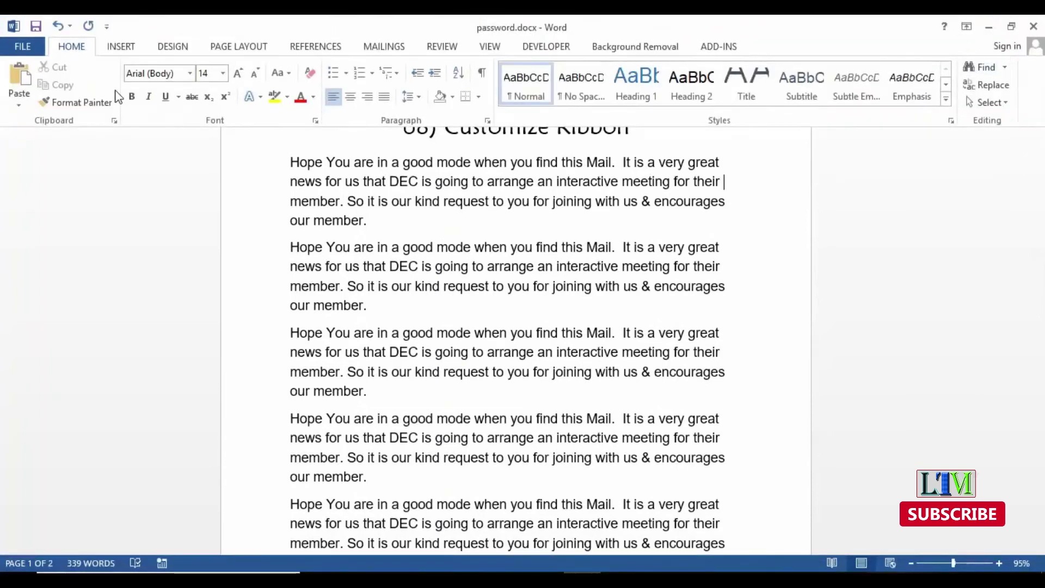
{"action": "left_click", "coordinate": [871, 296]}
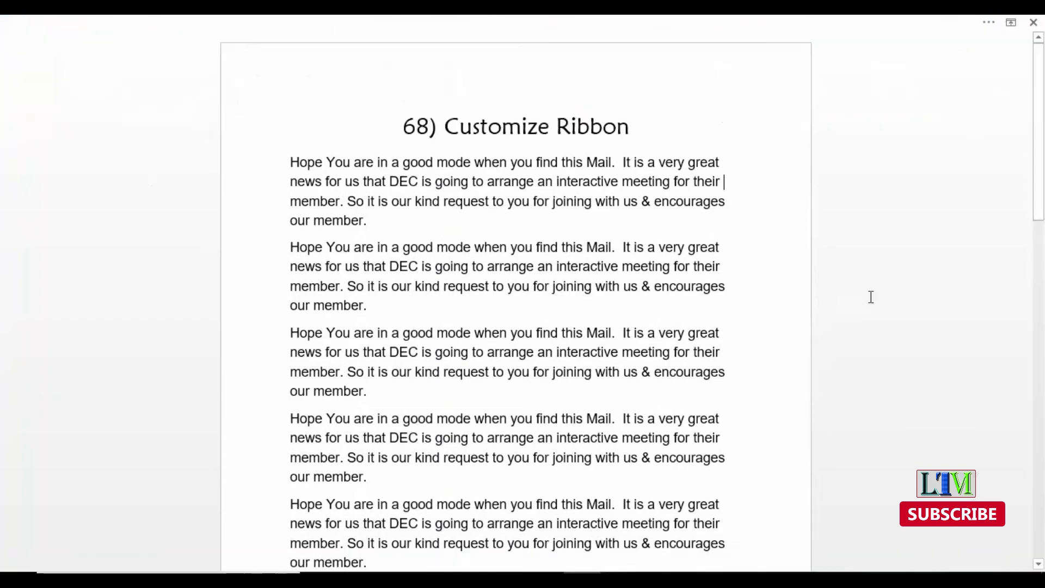
{"action": "left_click", "coordinate": [997, 20]}
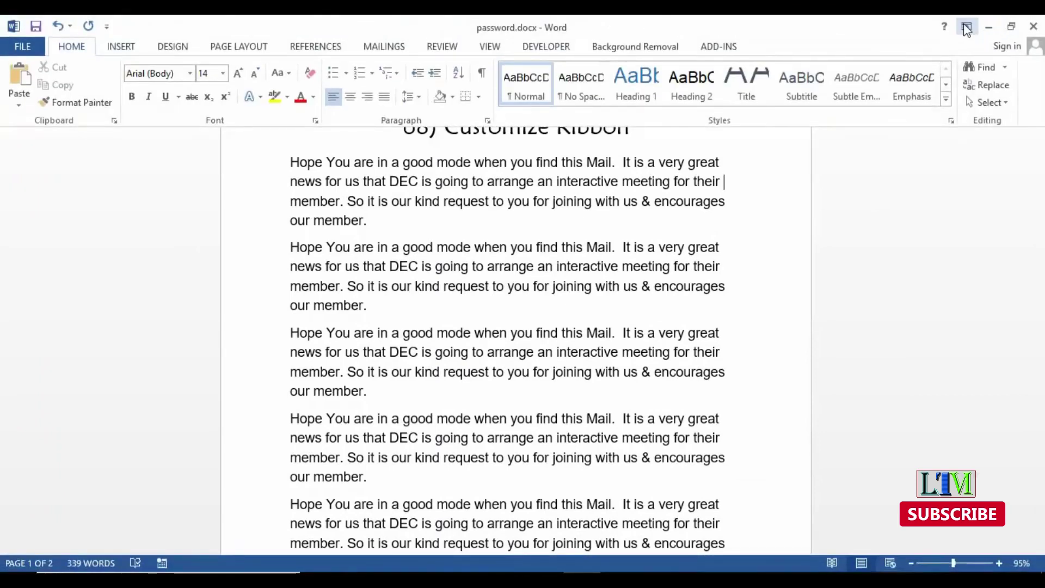
{"action": "left_click", "coordinate": [966, 26]}
{"action": "left_click", "coordinate": [943, 99]}
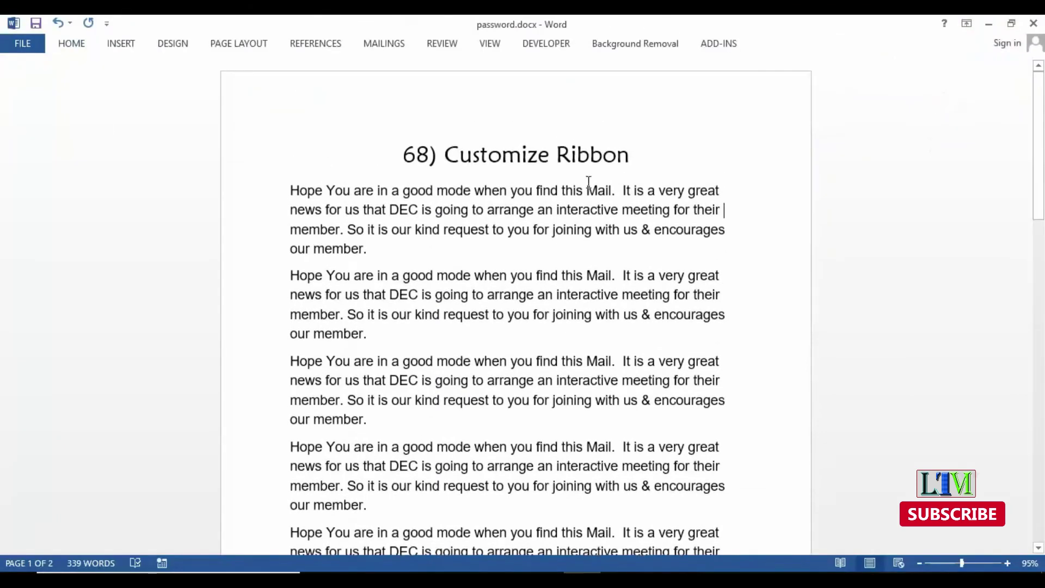
{"action": "left_click", "coordinate": [81, 45]}
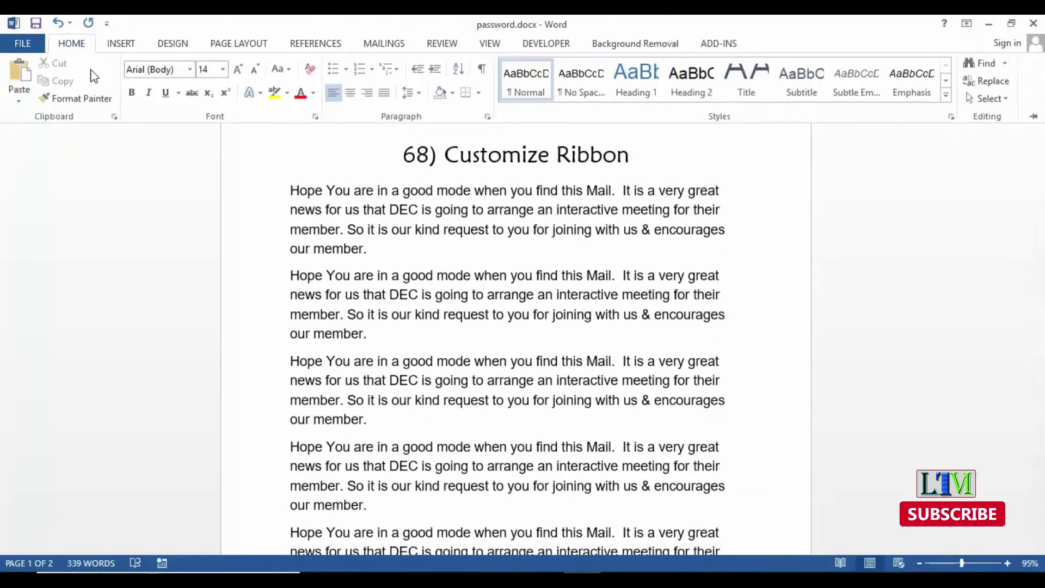
{"action": "left_click", "coordinate": [83, 43]}
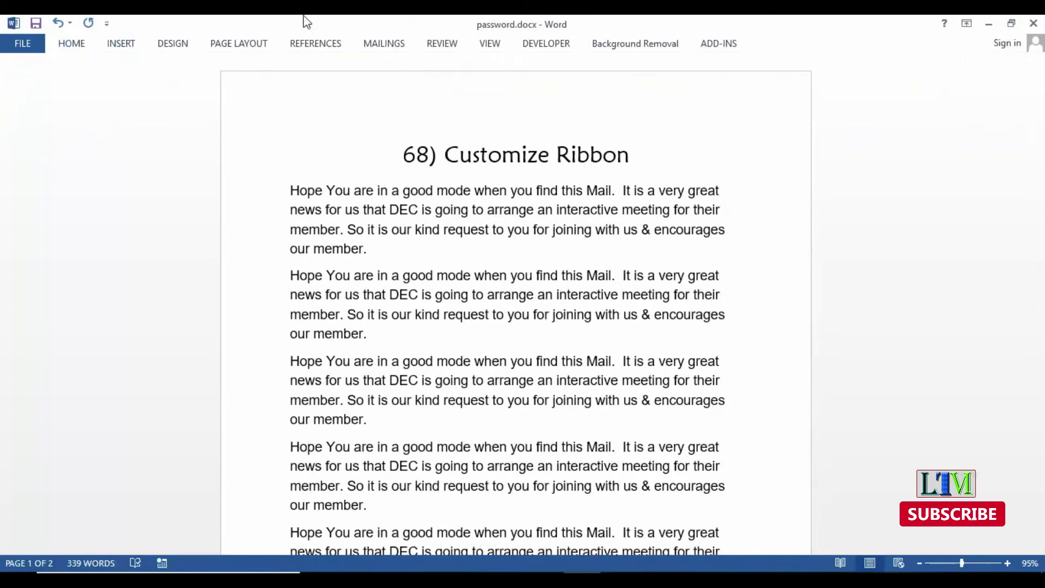
{"action": "double_click", "coordinate": [306, 22]}
{"action": "left_click", "coordinate": [751, 23]}
{"action": "left_click", "coordinate": [961, 25]}
{"action": "left_click", "coordinate": [930, 149]}
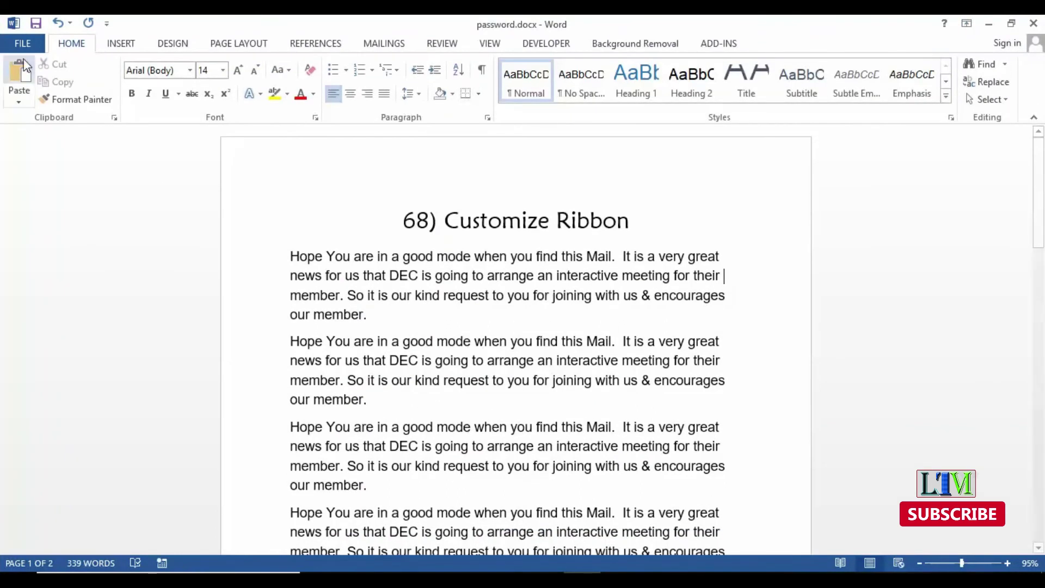
Uncheck Enable Live Preview under File > Options > General and confirm with OK.
{"action": "left_click", "coordinate": [23, 43]}
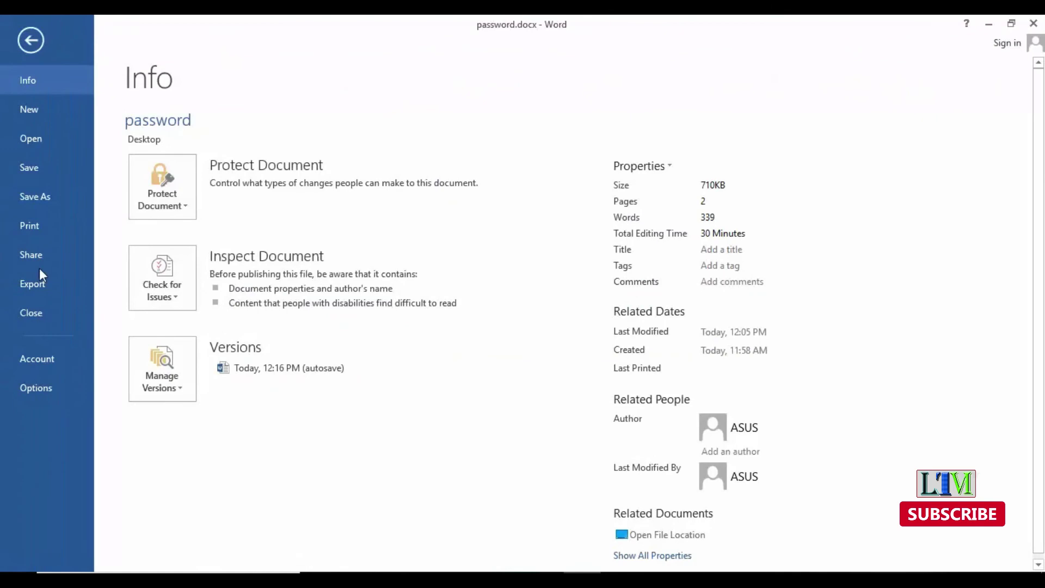
{"action": "left_click", "coordinate": [39, 384]}
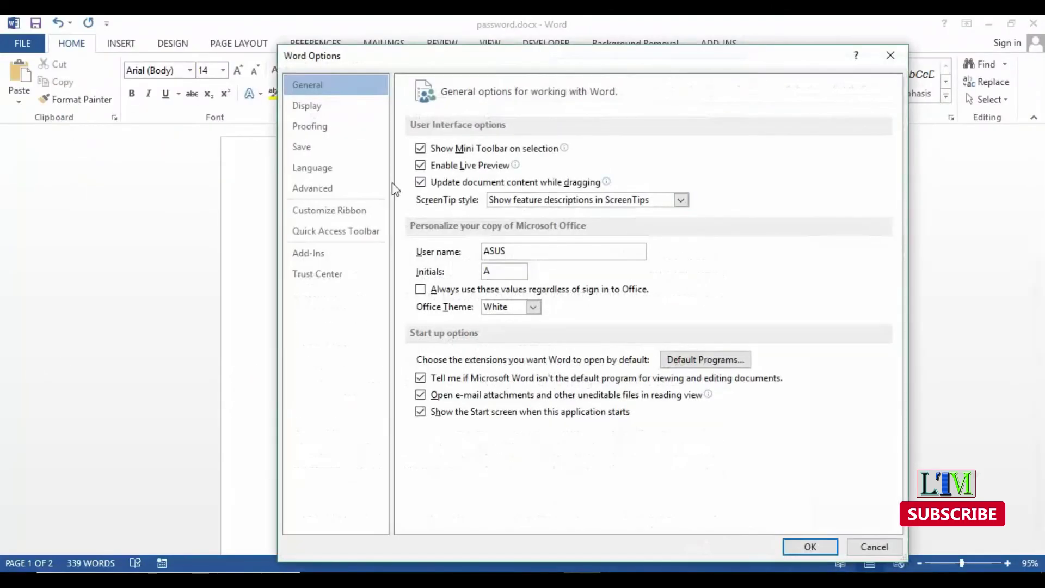
{"action": "left_click", "coordinate": [351, 106]}
{"action": "left_click", "coordinate": [421, 166]}
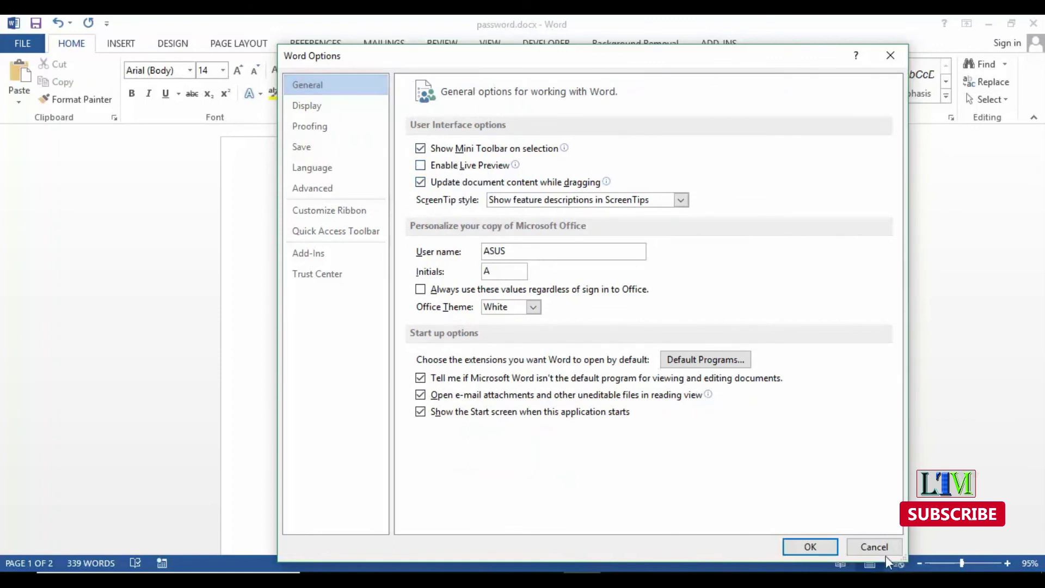
{"action": "left_click", "coordinate": [809, 548]}
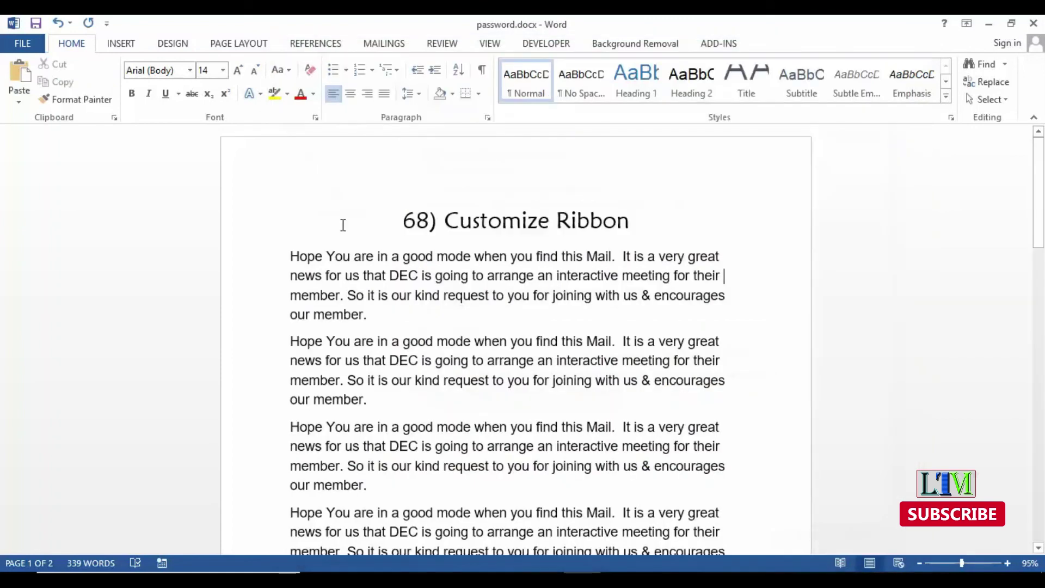
Select the title and first body line and colour them orange-brown.
{"action": "left_click_drag", "start_coordinate": [264, 223], "coordinate": [354, 262]}
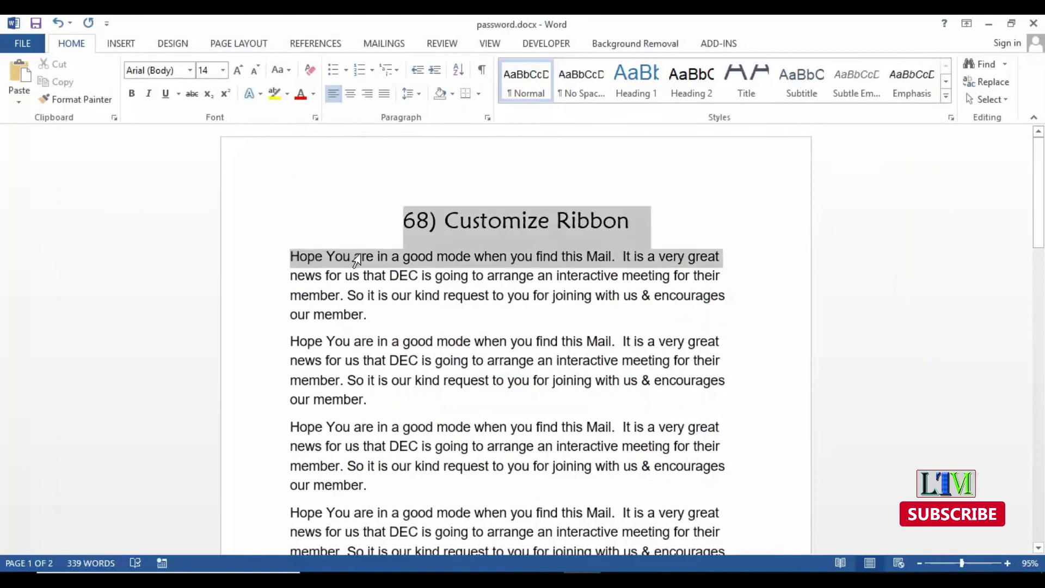
{"action": "left_click", "coordinate": [313, 94]}
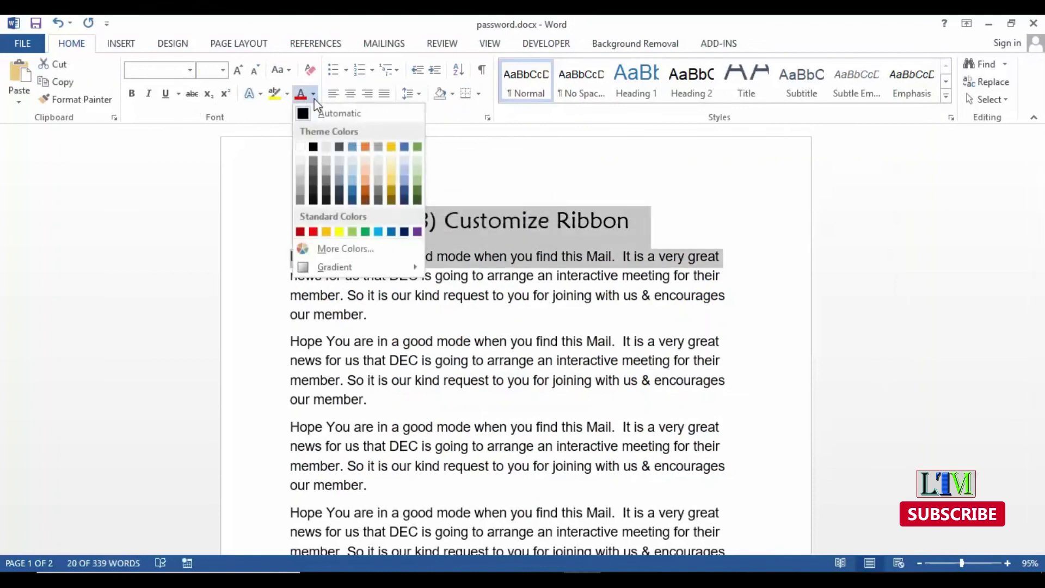
{"action": "left_click", "coordinate": [362, 189]}
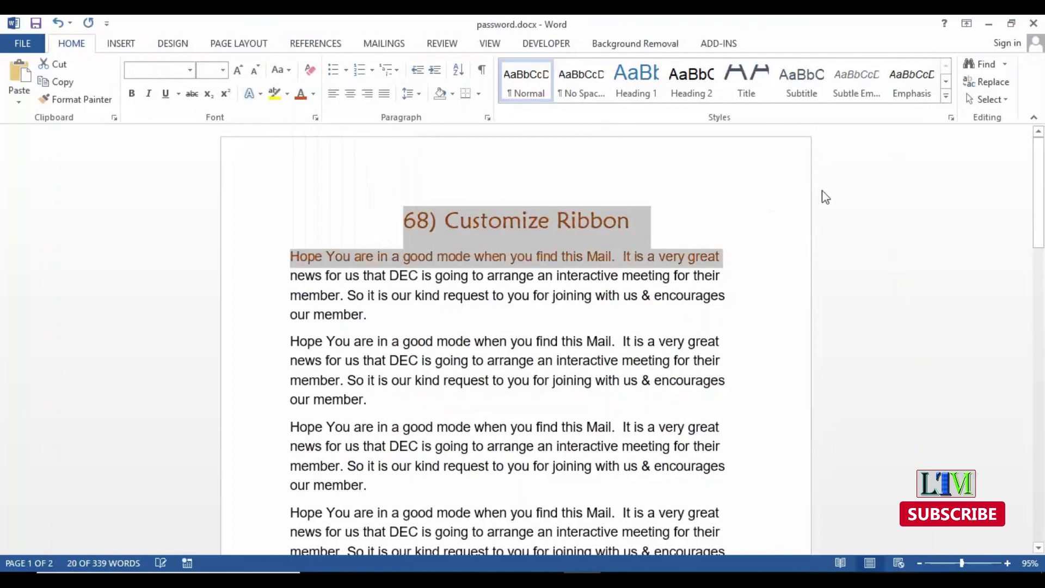
Re-enable Live Preview in Word Options, then preview and apply purple to the selected text.
{"action": "left_click", "coordinate": [22, 43]}
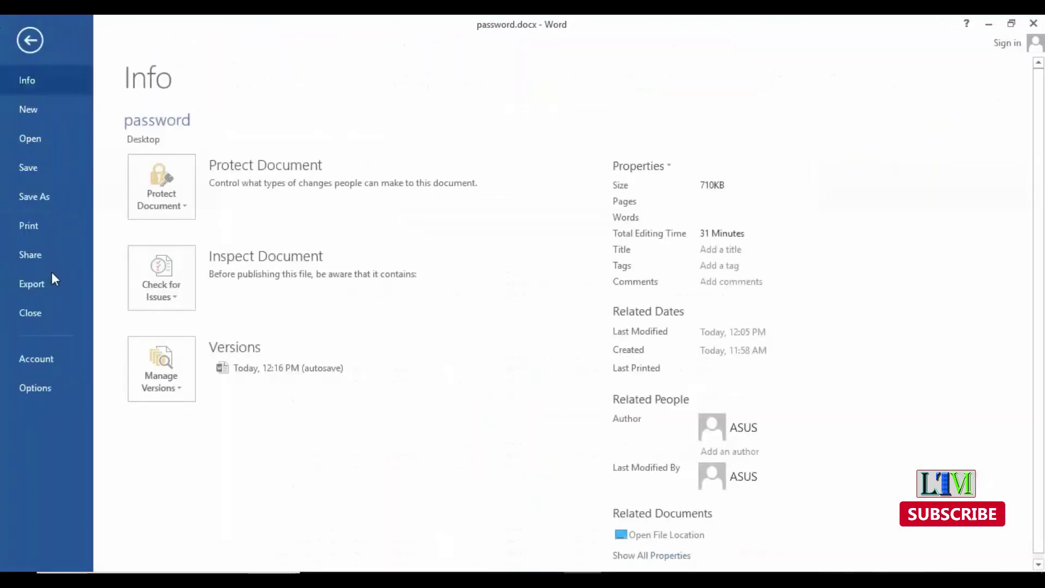
{"action": "left_click", "coordinate": [35, 388]}
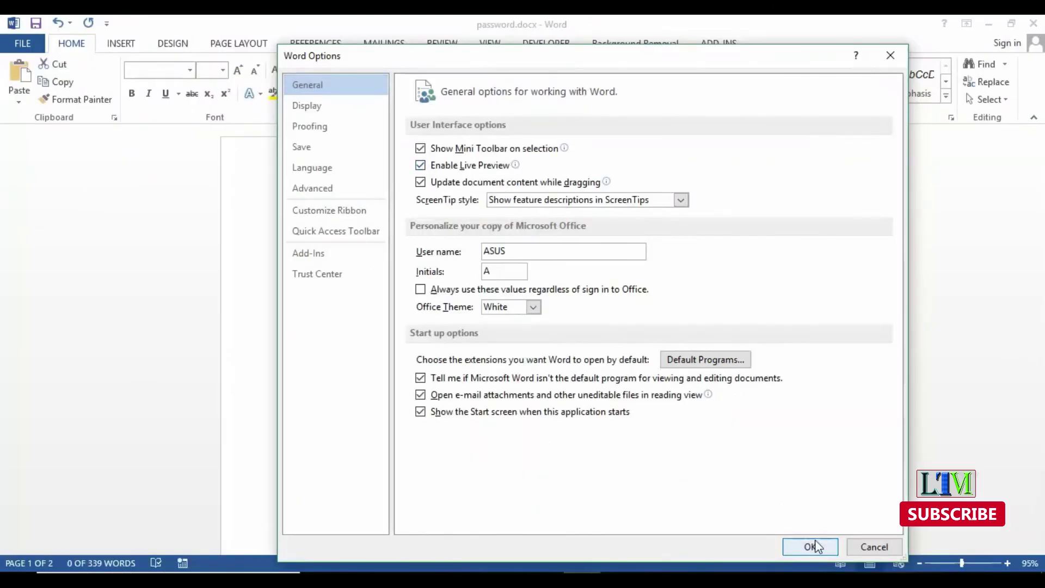
{"action": "left_click", "coordinate": [812, 542]}
{"action": "left_click", "coordinate": [314, 94]}
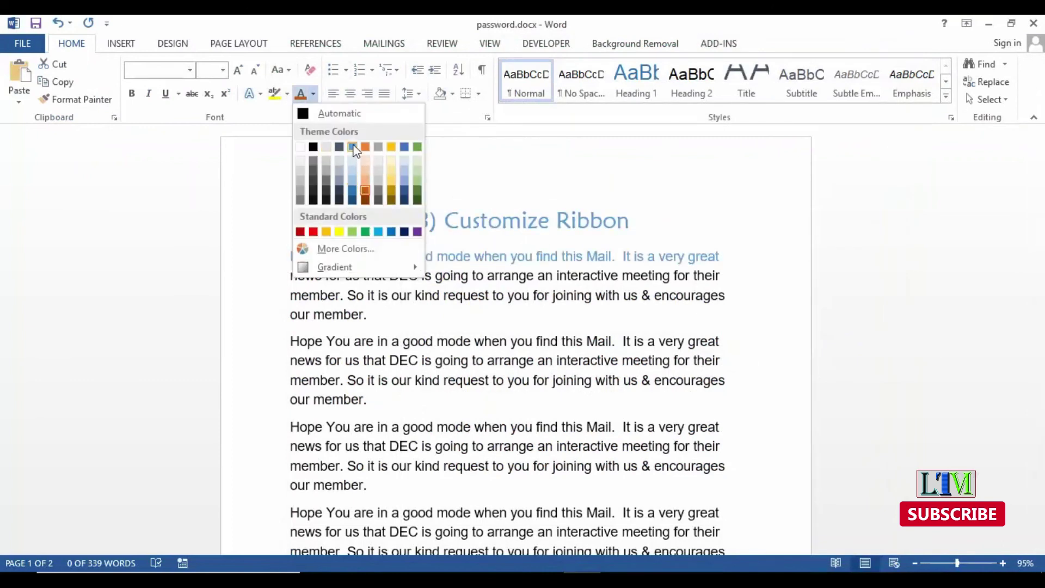
{"action": "left_click", "coordinate": [418, 232]}
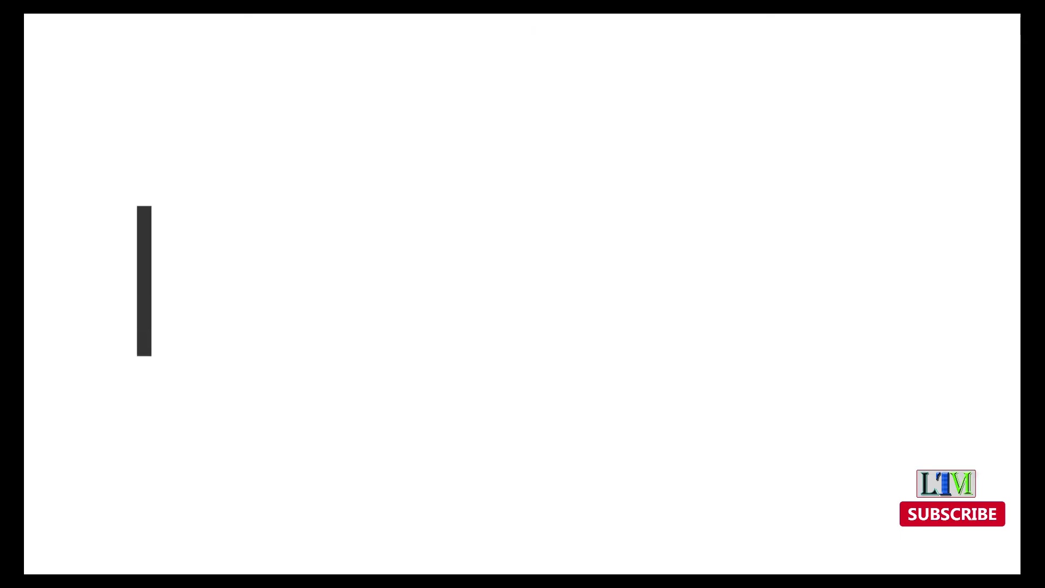